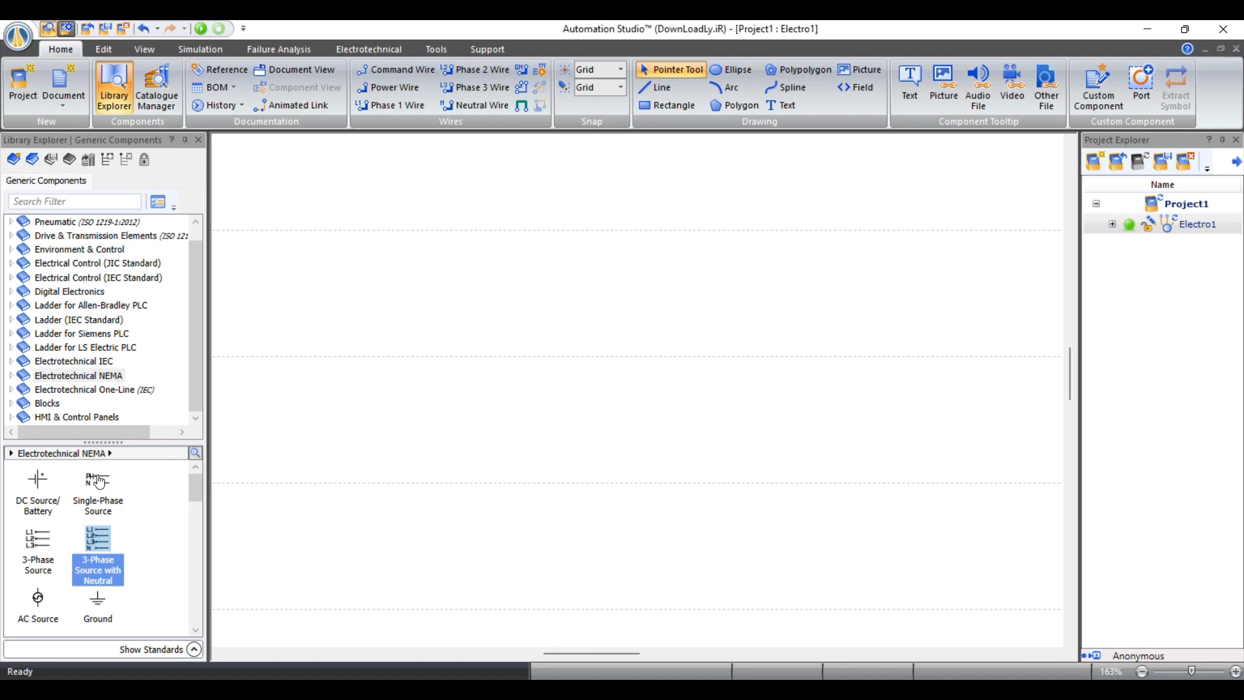
# Place a NEMA Single-Phase Source on the sheet and attach a Circuit-Breaker, 2 Poles to its phase and neutral terminals
pyautogui.moveTo(99, 483); pyautogui.dragTo(356, 282)
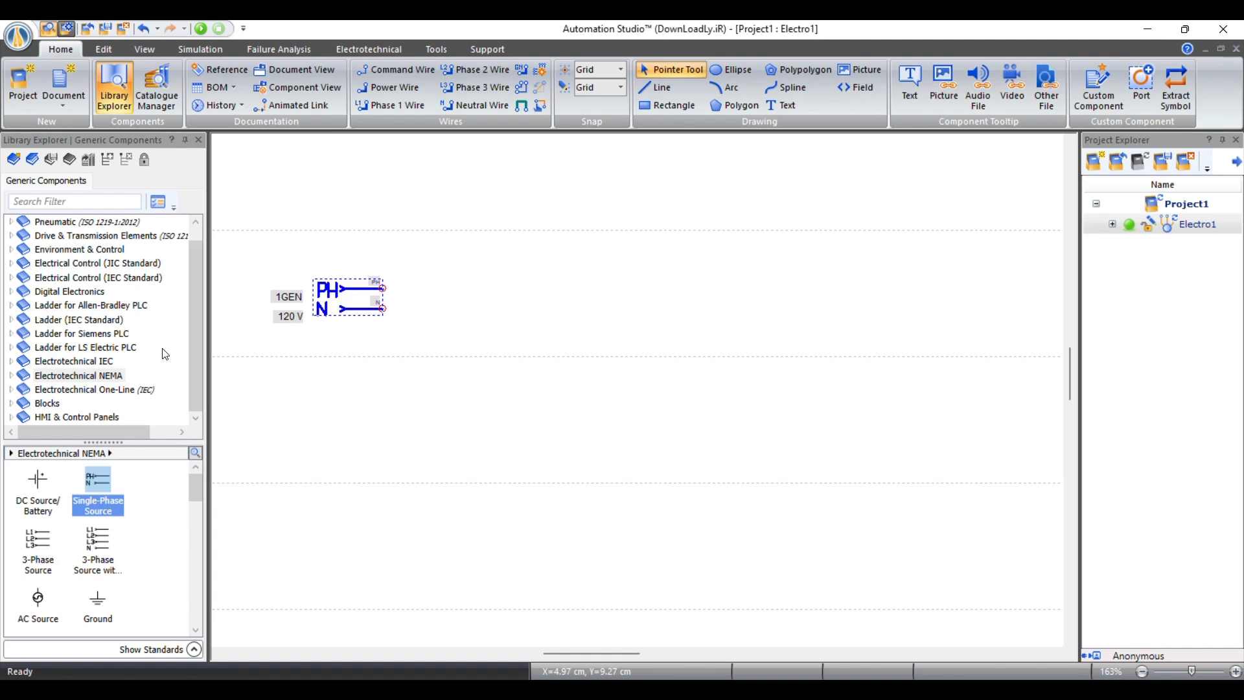
pyautogui.click(17, 380)
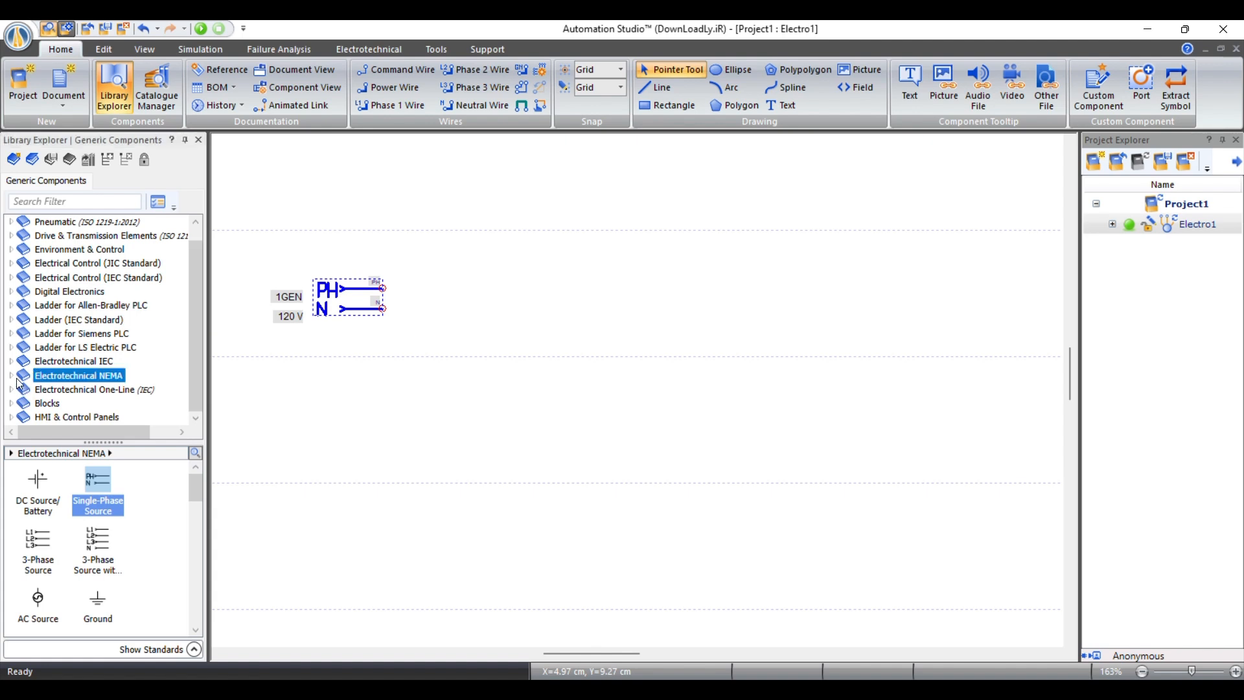
pyautogui.click(14, 377)
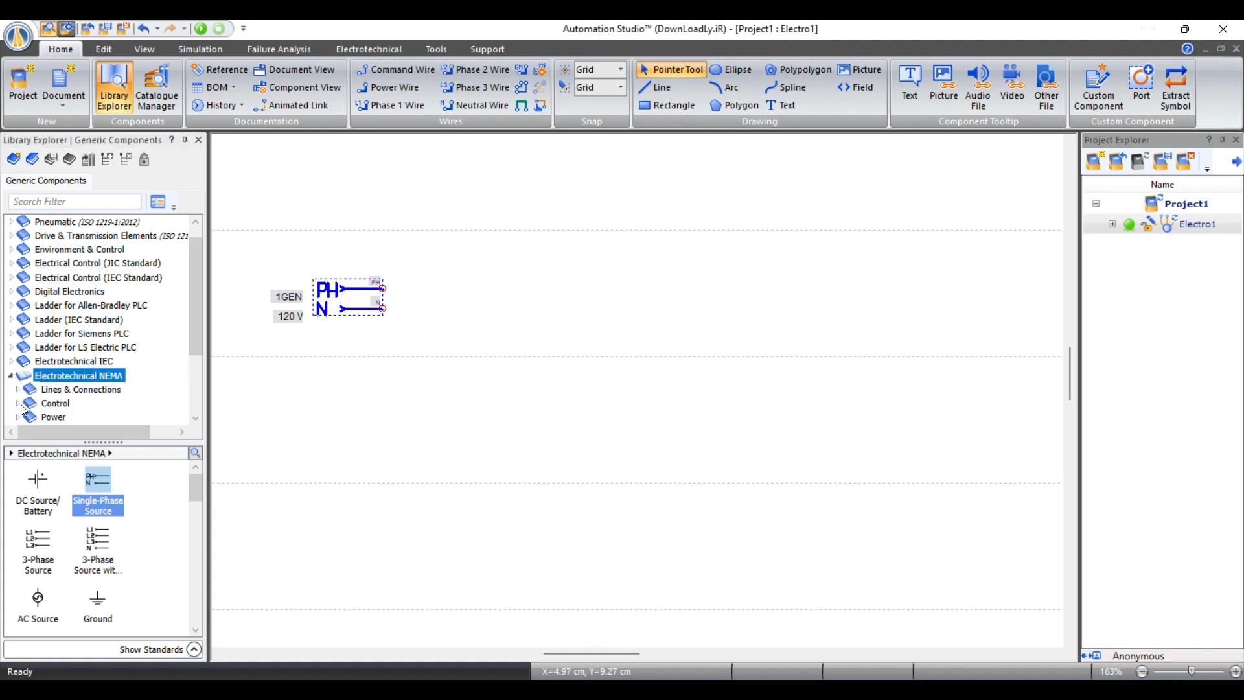
pyautogui.click(17, 403)
pyautogui.moveTo(195, 294); pyautogui.dragTo(201, 348)
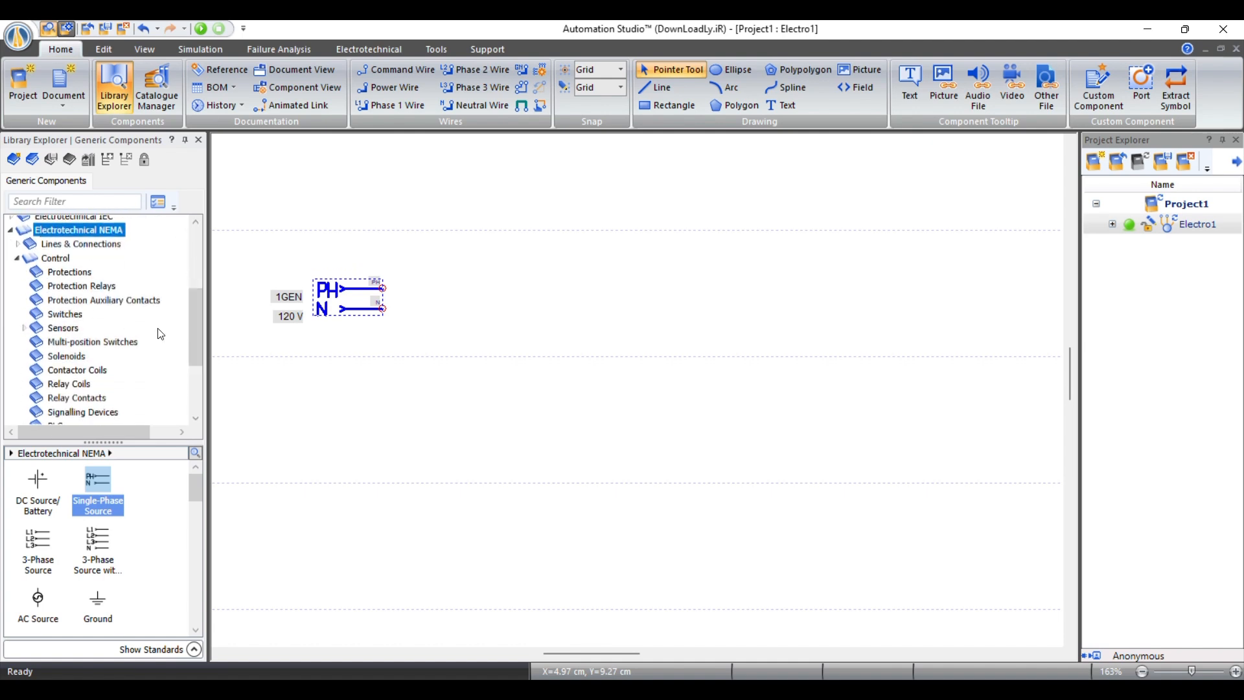
pyautogui.click(62, 273)
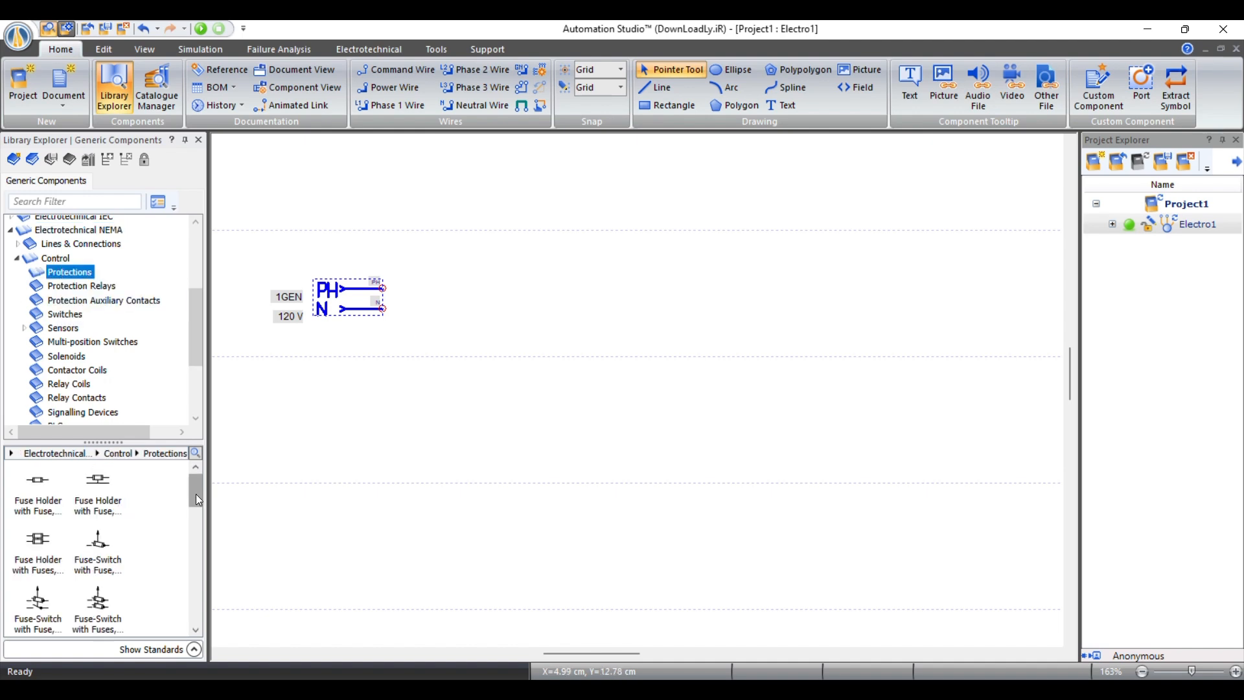
pyautogui.moveTo(195, 492); pyautogui.dragTo(196, 581)
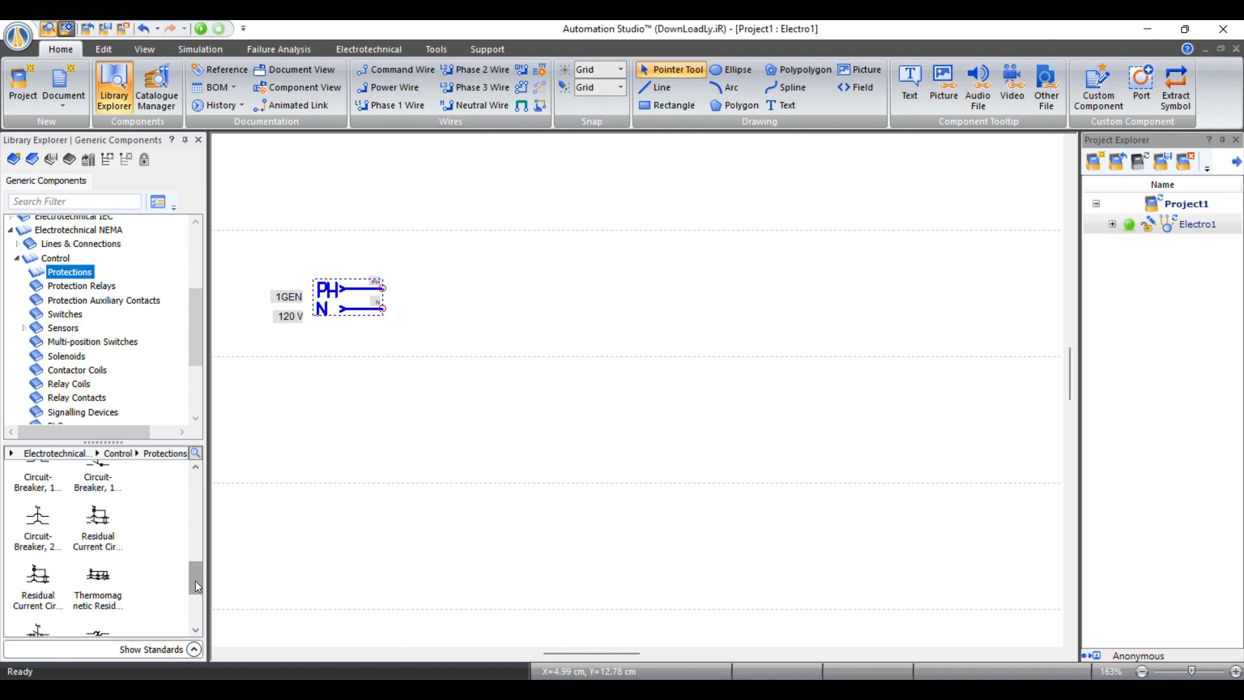
pyautogui.click(39, 524)
pyautogui.moveTo(440, 351); pyautogui.dragTo(421, 259)
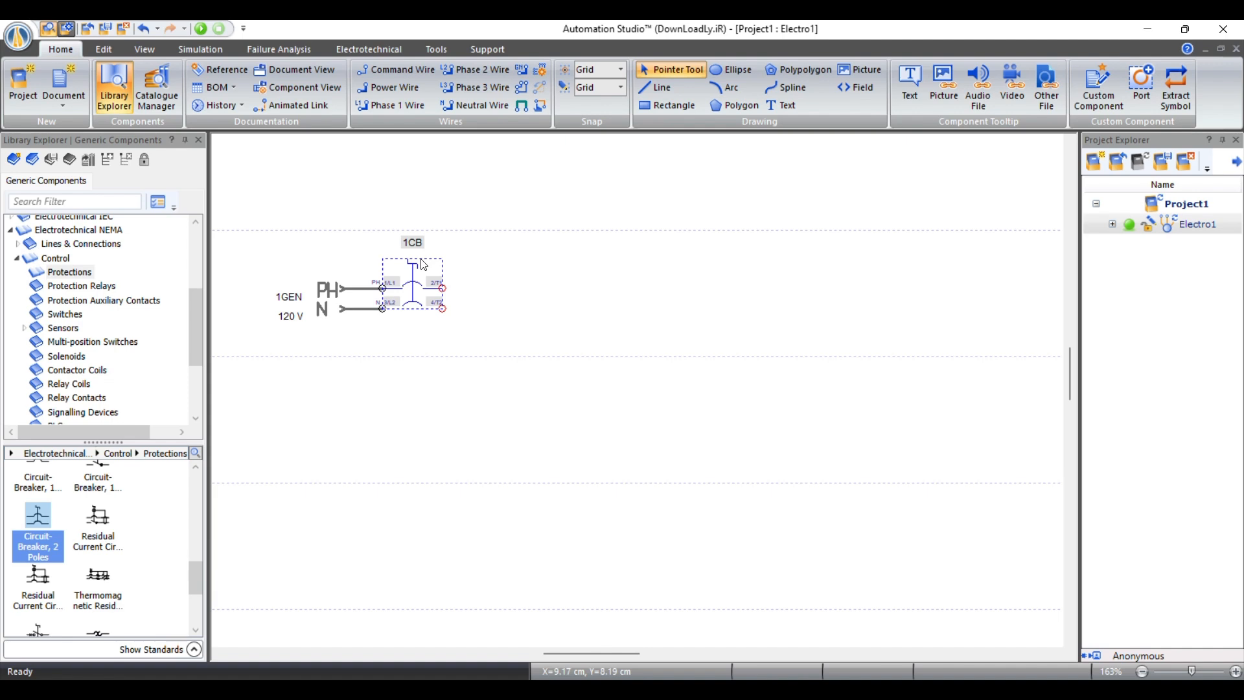
# Place automatic-return break-contact and make-contact push-buttons in series, in that order, on the circuit breaker's phase output
pyautogui.click(65, 314)
pyautogui.moveTo(36, 511); pyautogui.dragTo(684, 432)
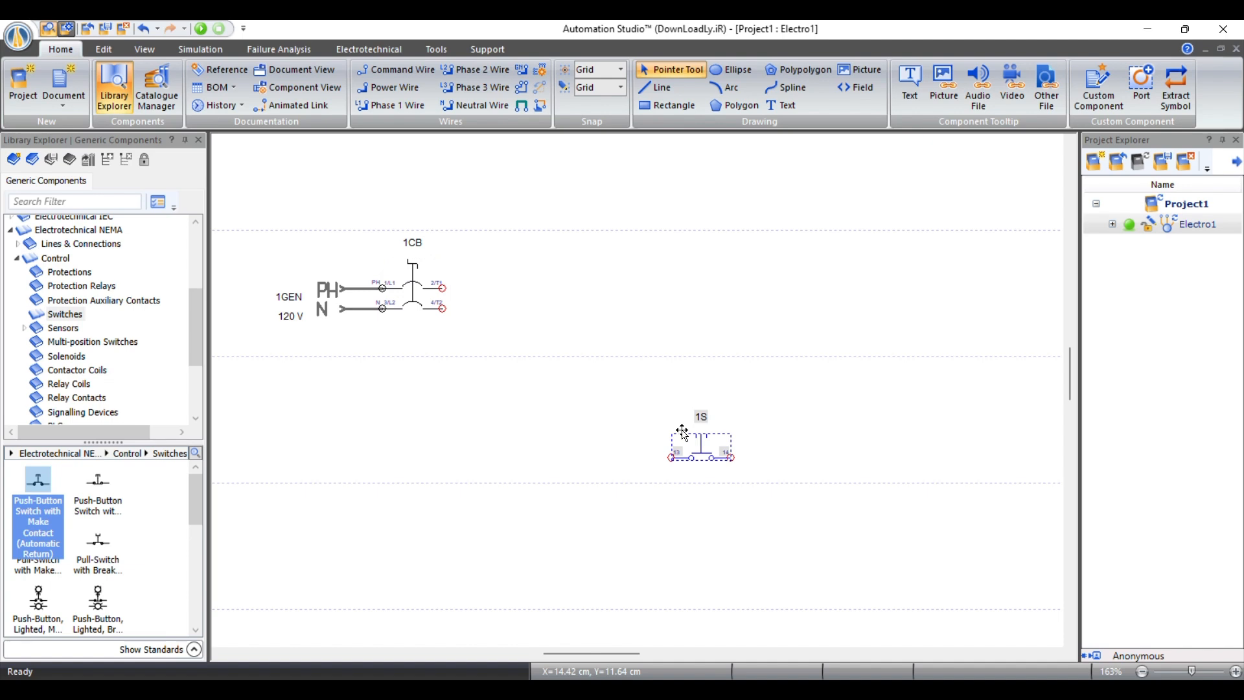
pyautogui.moveTo(99, 482); pyautogui.dragTo(521, 289)
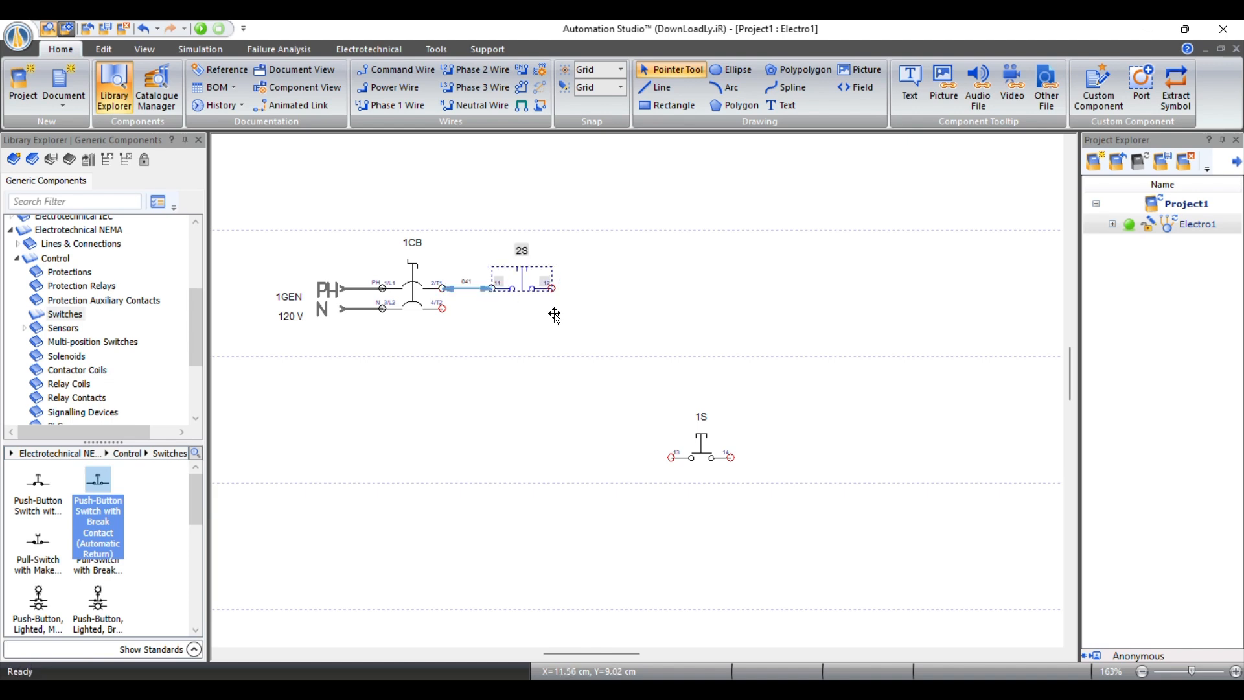
pyautogui.moveTo(708, 457); pyautogui.dragTo(585, 293)
pyautogui.press('Right')
pyautogui.press('Right')
pyautogui.press('Right')
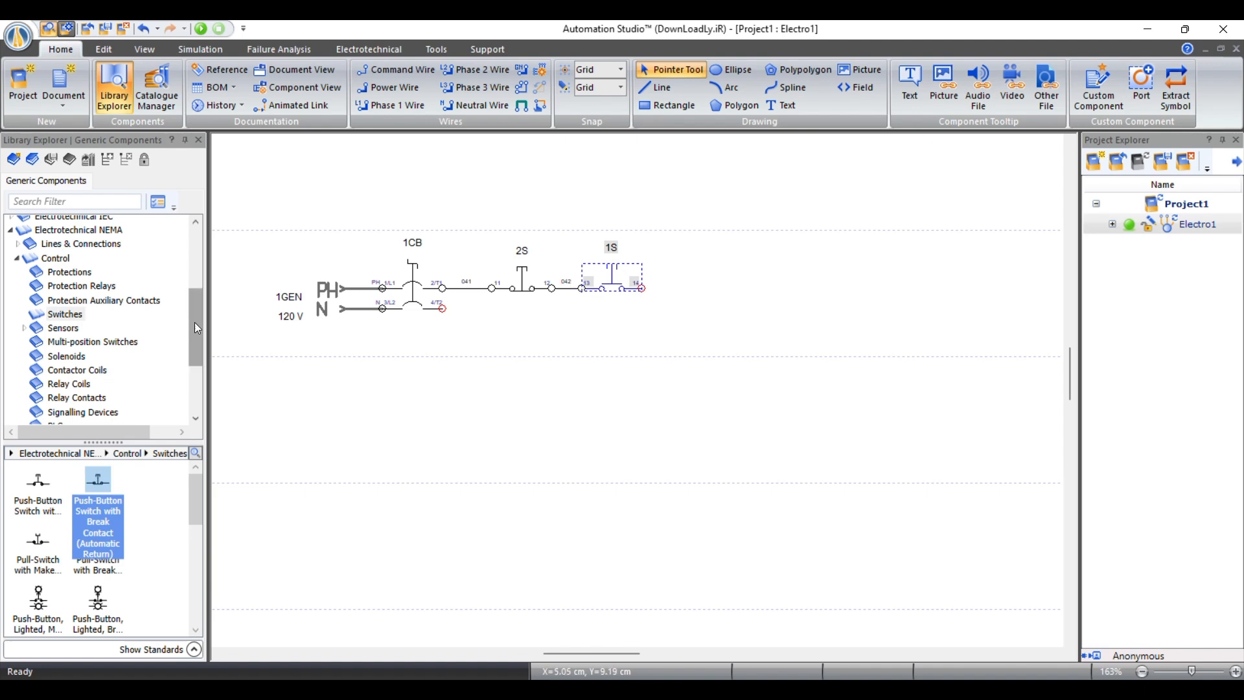
# Place two AC/DC Contactor Coils in the empty area below the control line
pyautogui.moveTo(194, 323); pyautogui.dragTo(200, 344)
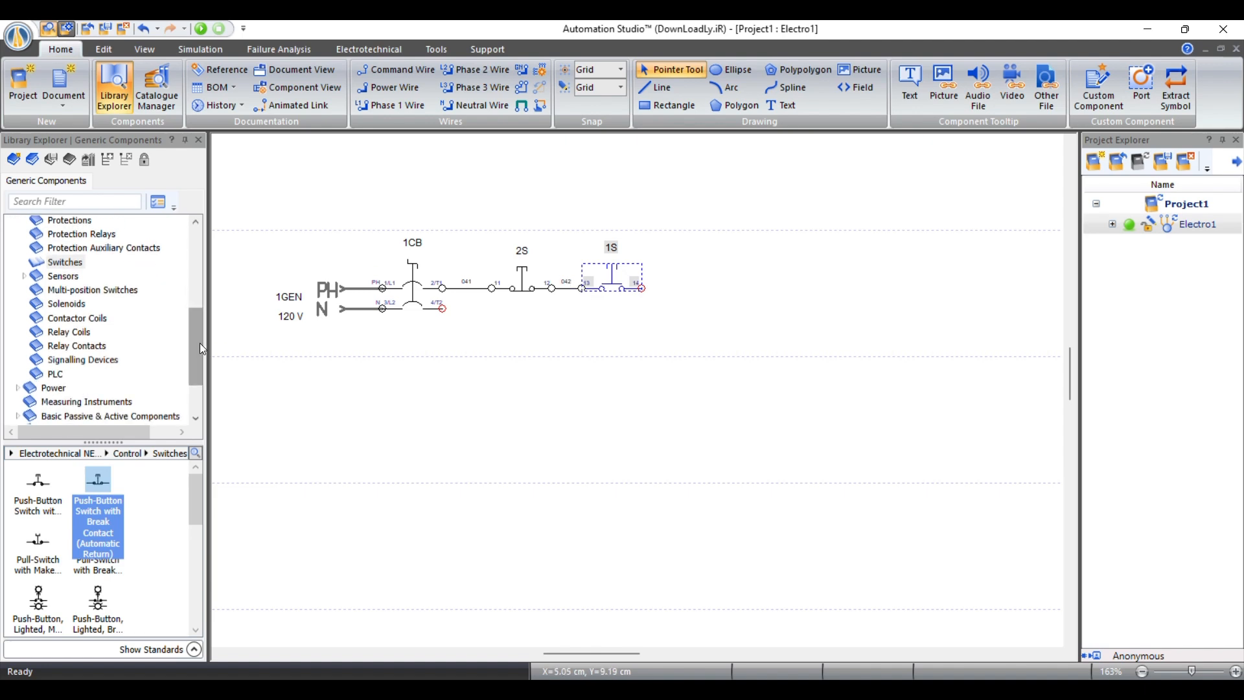
pyautogui.click(75, 318)
pyautogui.moveTo(33, 494); pyautogui.dragTo(910, 519)
pyautogui.moveTo(34, 485); pyautogui.dragTo(706, 492)
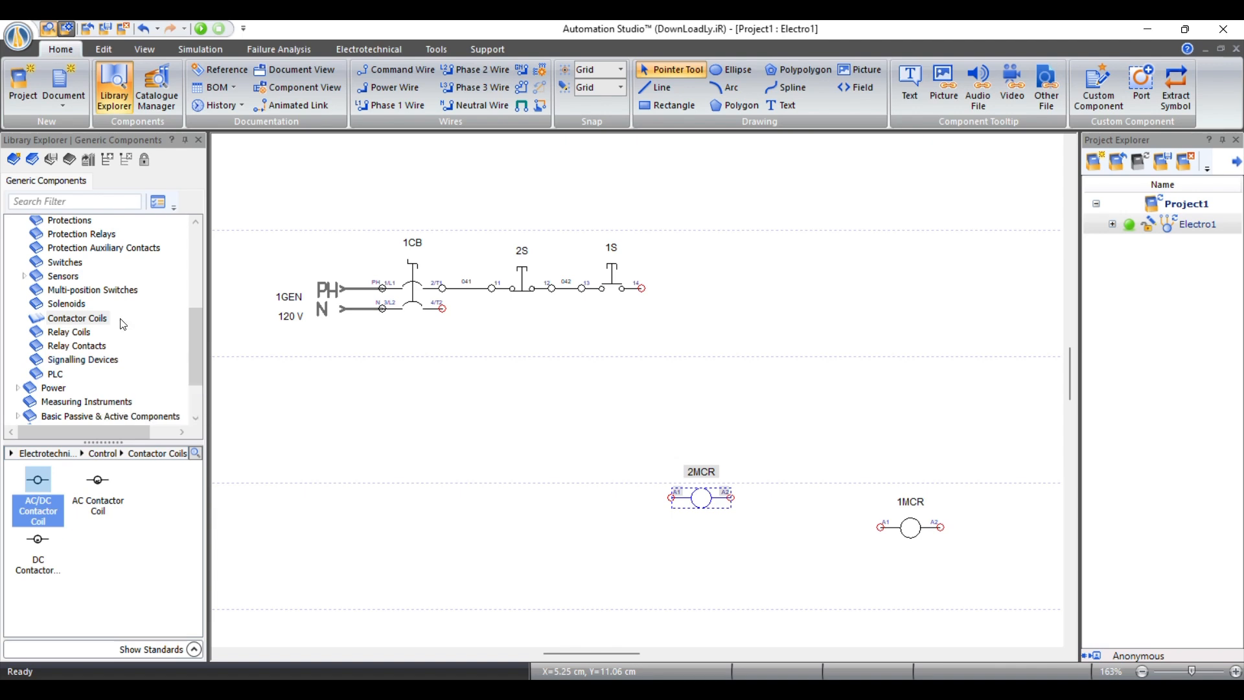
# Place another automatic-return make-contact push-button below push-button 1S
pyautogui.click(62, 266)
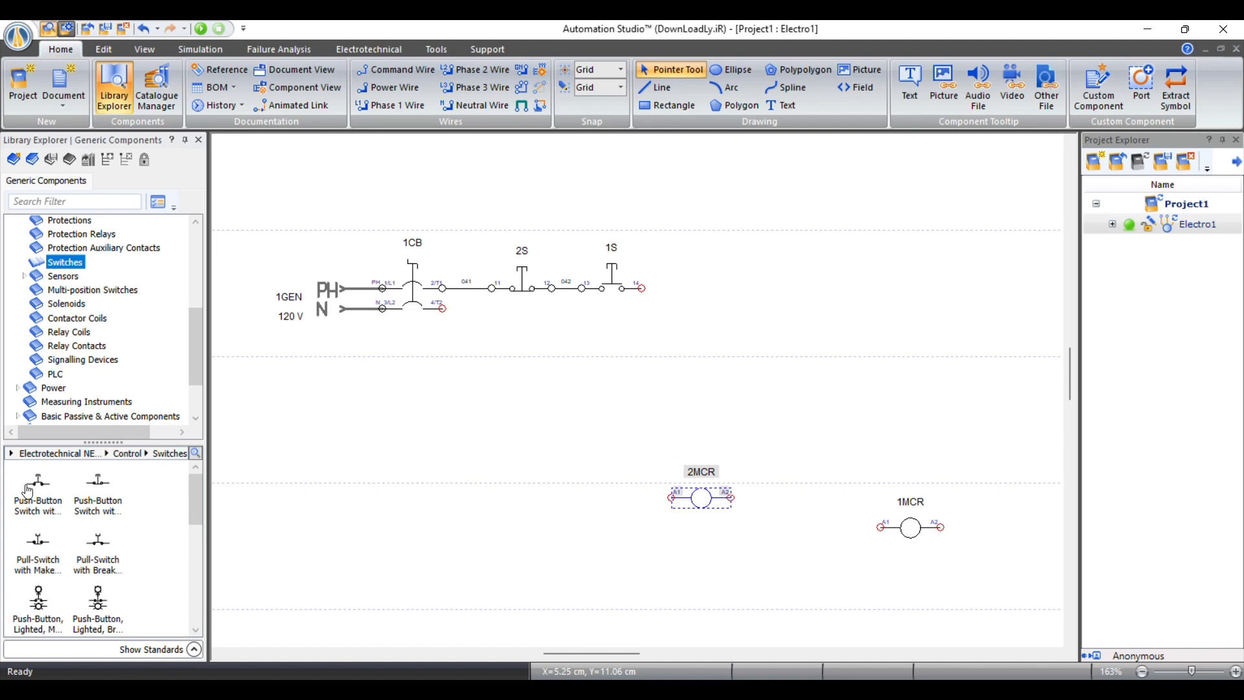
pyautogui.moveTo(37, 483); pyautogui.dragTo(805, 337)
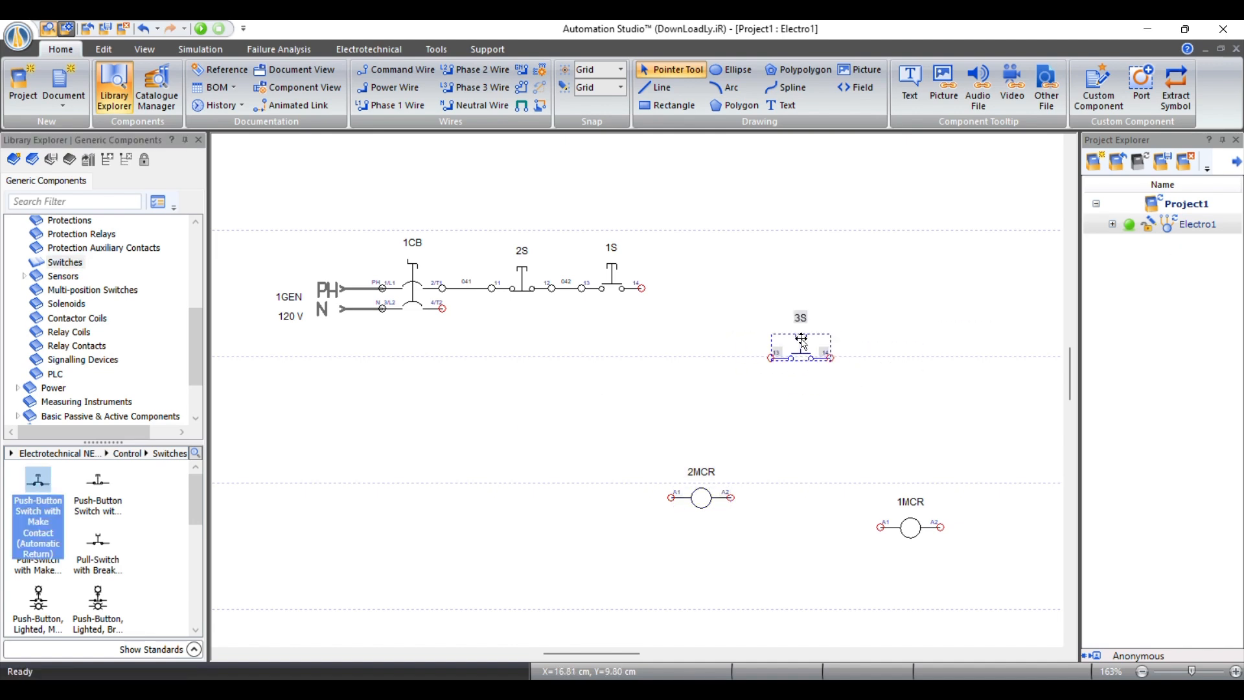
pyautogui.moveTo(842, 329); pyautogui.dragTo(892, 299)
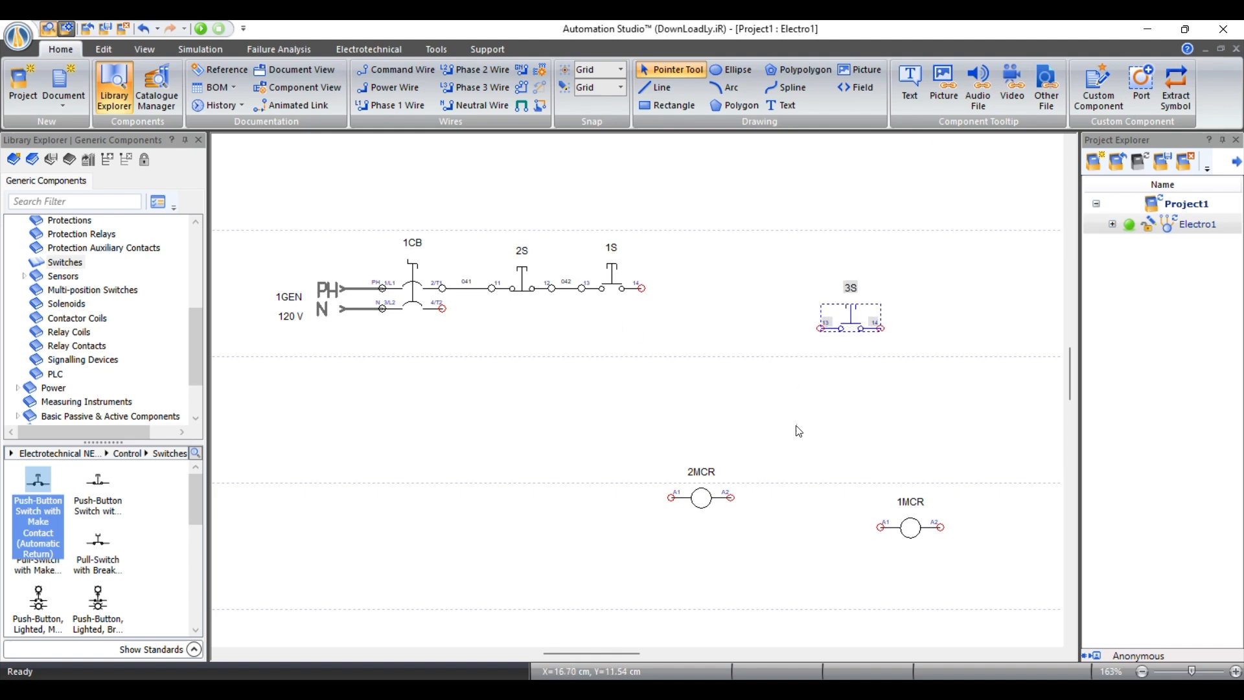
pyautogui.moveTo(844, 317); pyautogui.dragTo(605, 407)
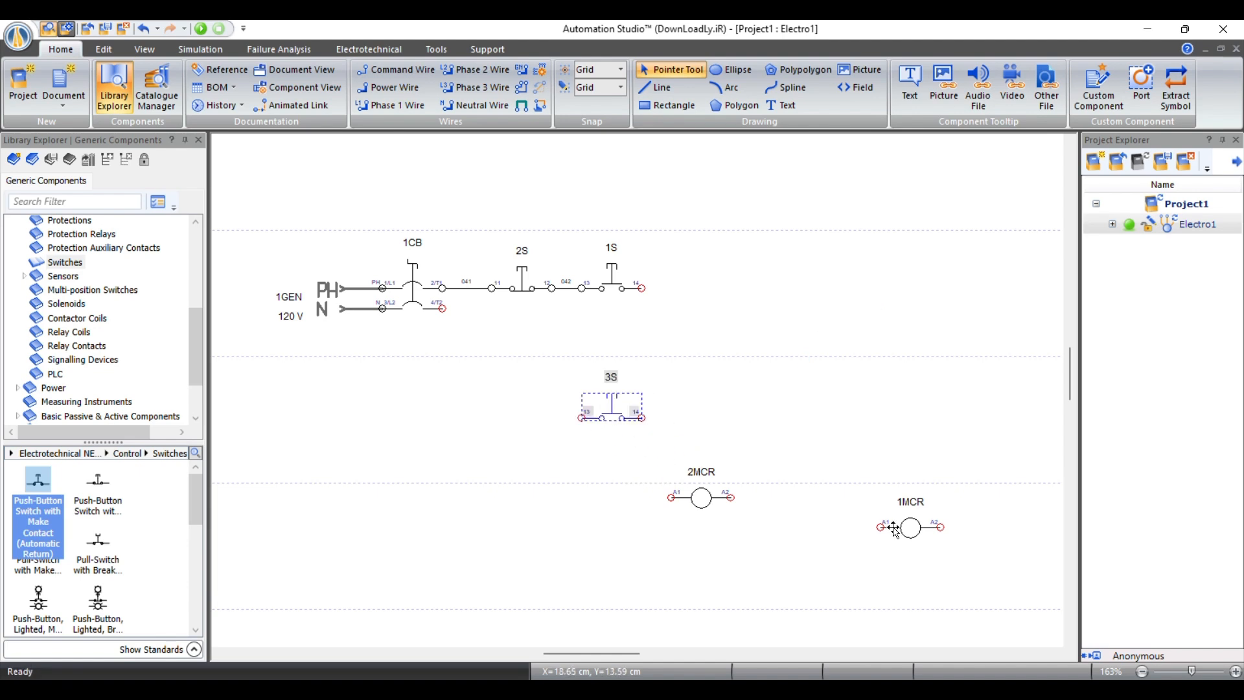
# Move coil 1MCR in line with push-button 1S so it connects to the button's output, leaving a gap between them
pyautogui.moveTo(912, 528); pyautogui.dragTo(690, 297)
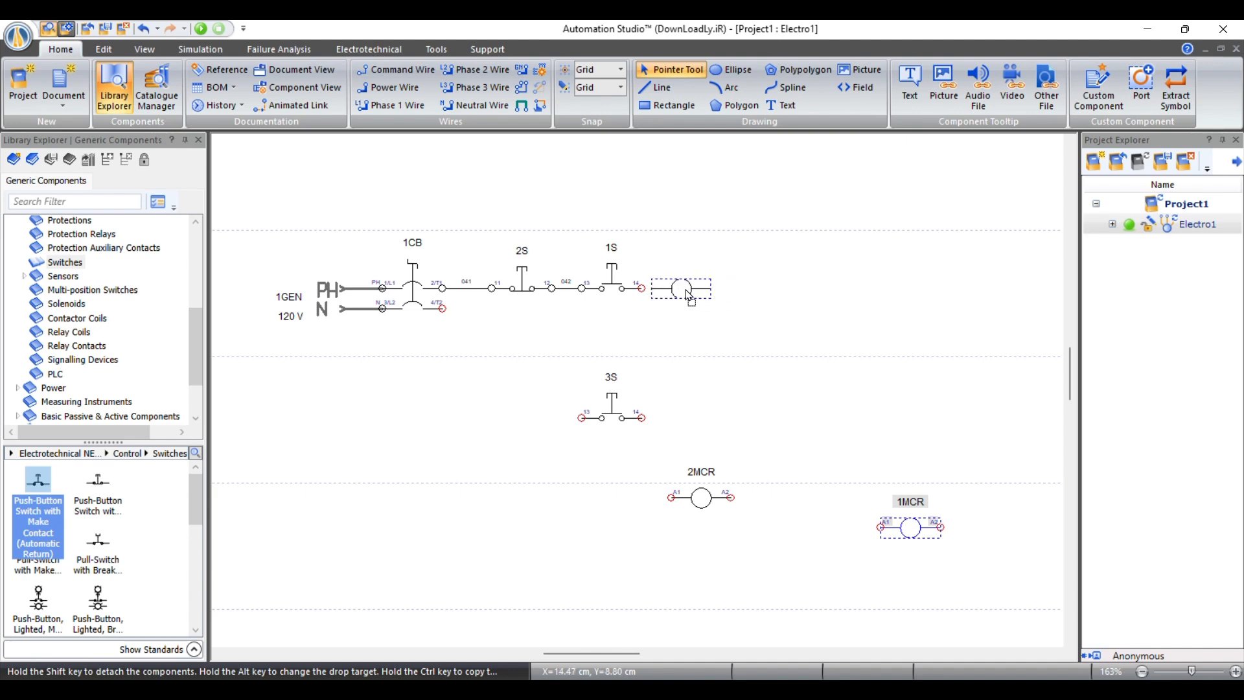
pyautogui.moveTo(690, 297); pyautogui.dragTo(787, 296)
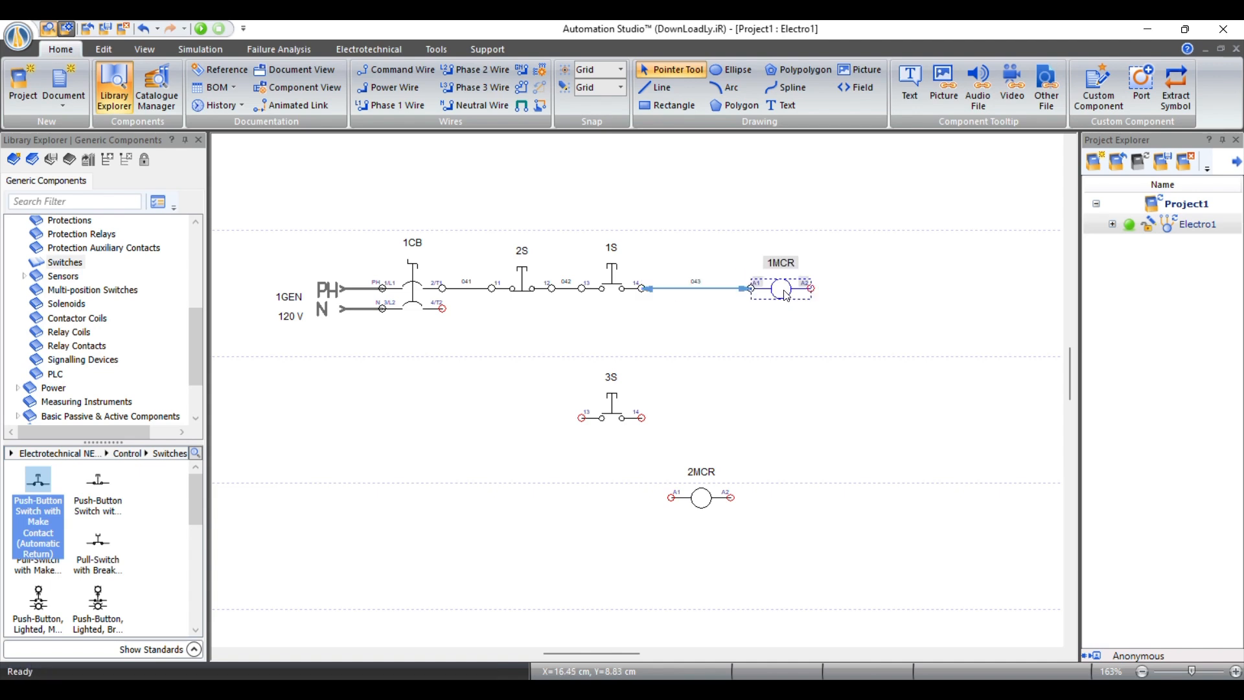
pyautogui.click(735, 385)
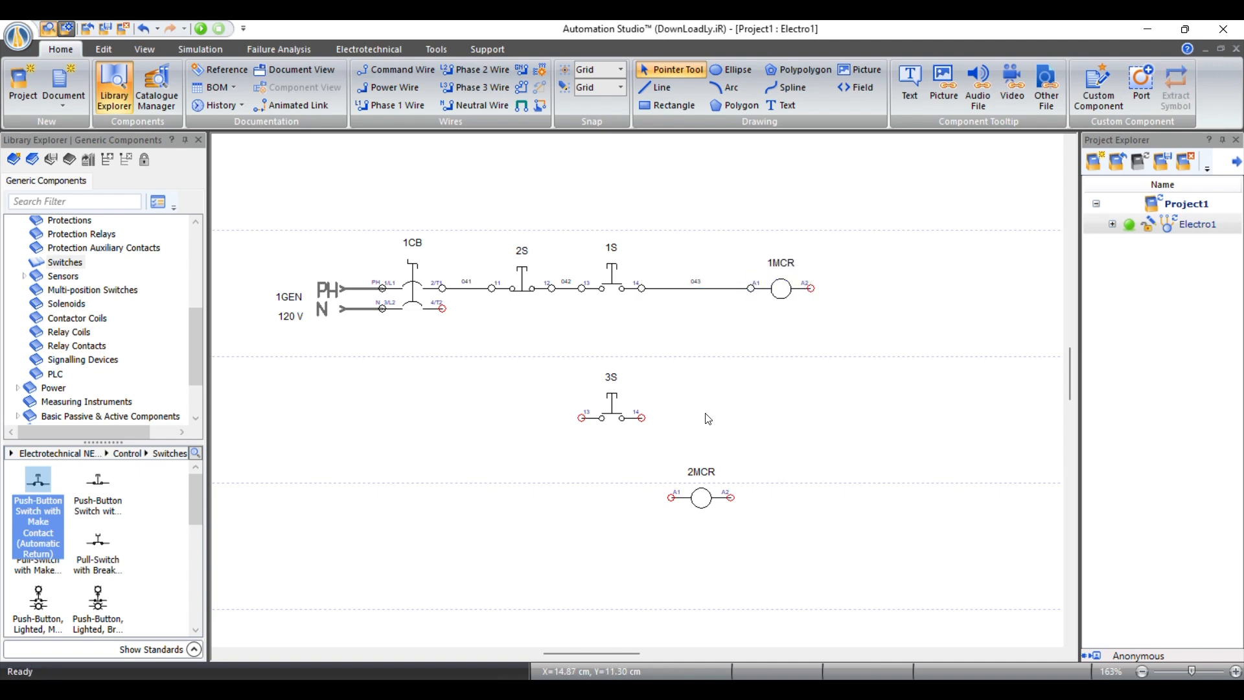
# Wire push-button 3S to the node between 2S and 1S, and connect coil 2MCR in line with its output below 1MCR
pyautogui.moveTo(608, 412); pyautogui.dragTo(618, 400)
pyautogui.click(543, 423)
pyautogui.moveTo(589, 409); pyautogui.dragTo(582, 288)
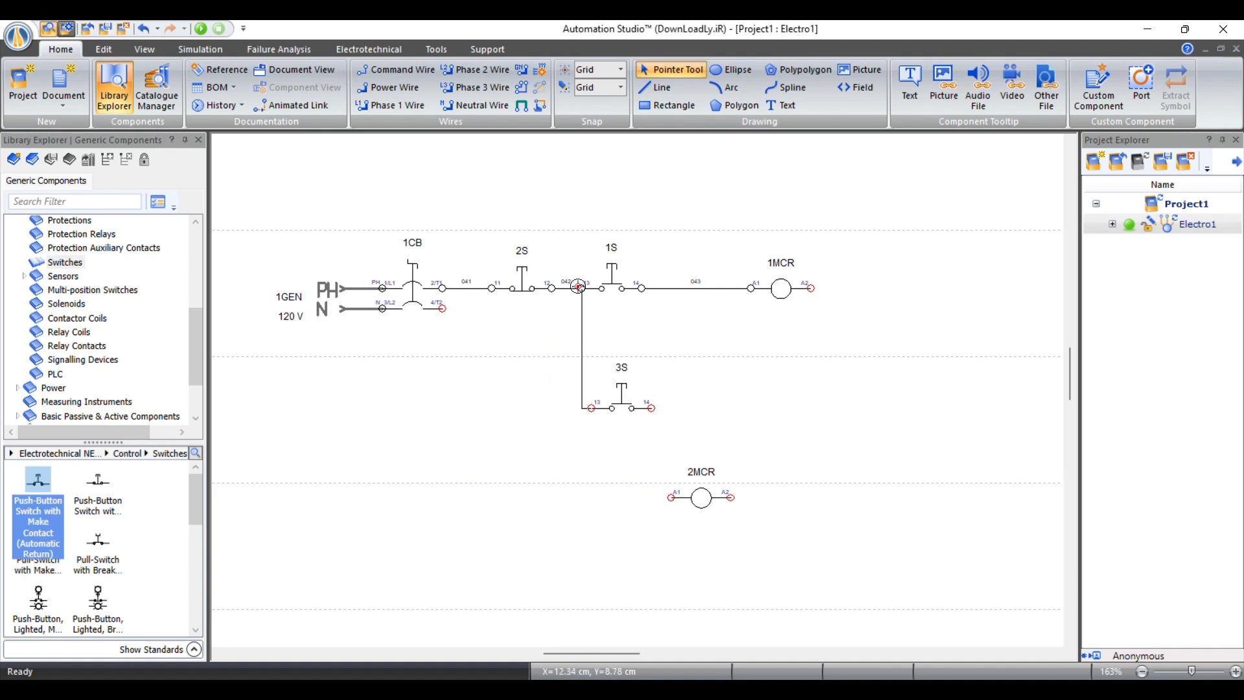
pyautogui.click(570, 342)
pyautogui.moveTo(719, 492); pyautogui.dragTo(799, 409)
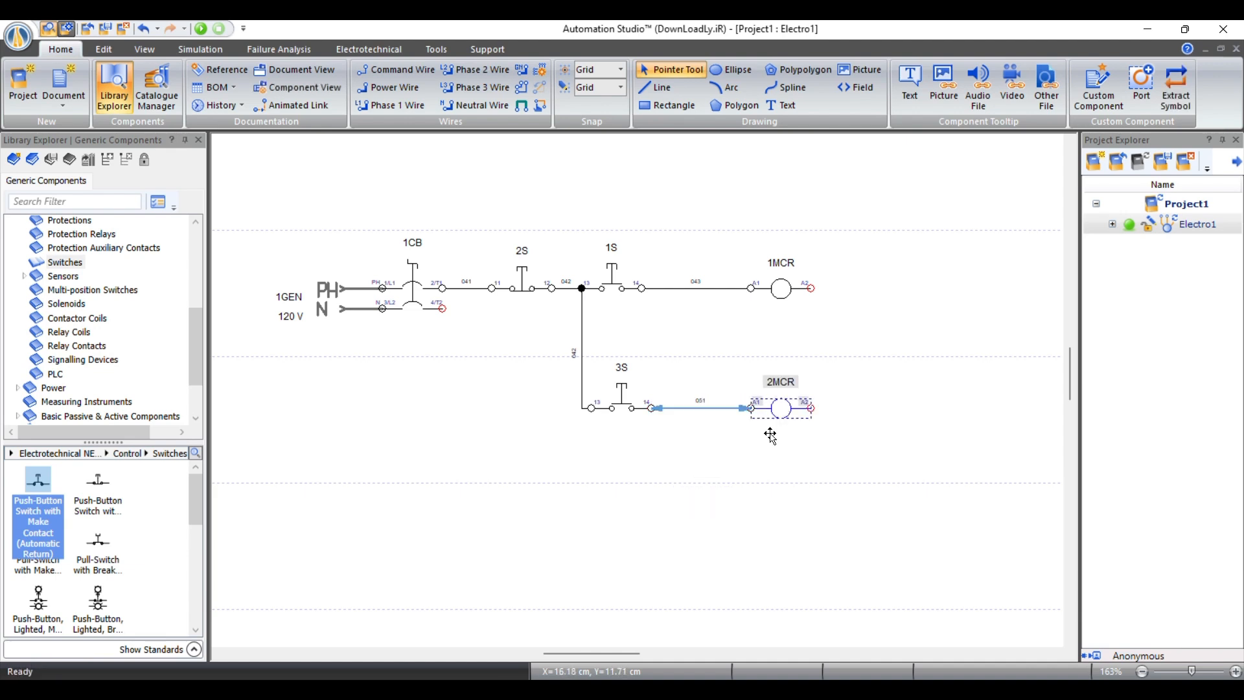
pyautogui.click(751, 495)
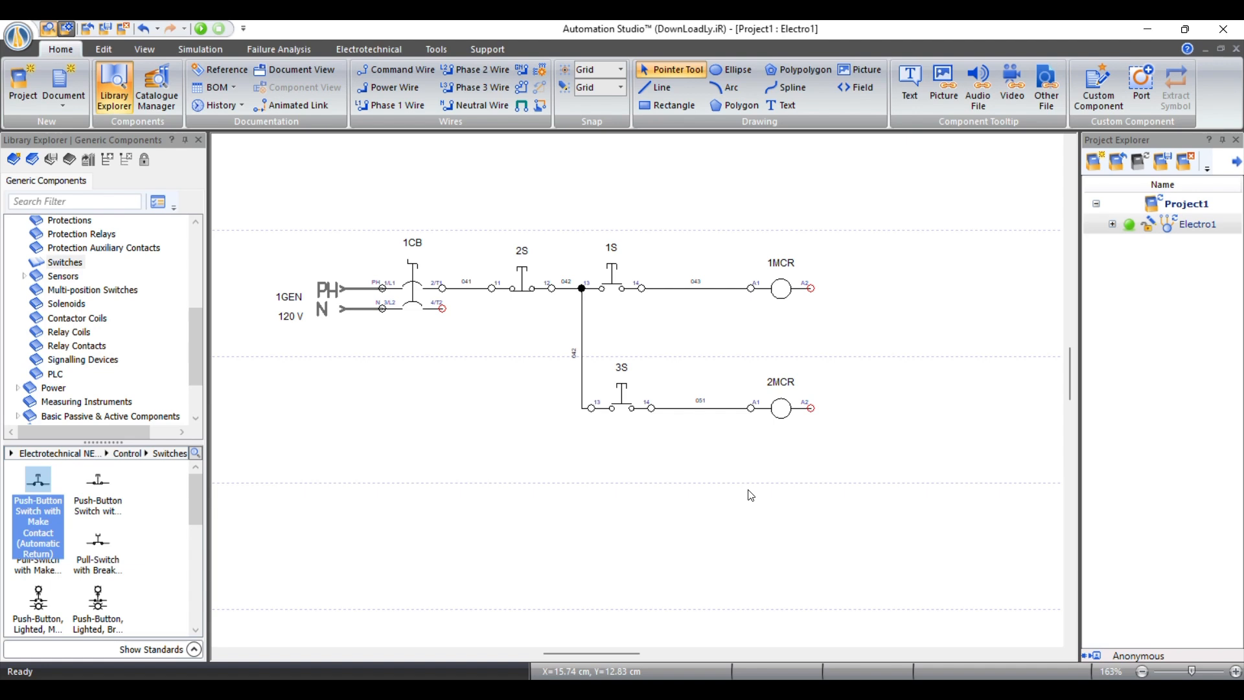
# Add a normally open contact to coil 1MCR in its builder and place the contact above push-button 1S
pyautogui.doubleClick(782, 288)
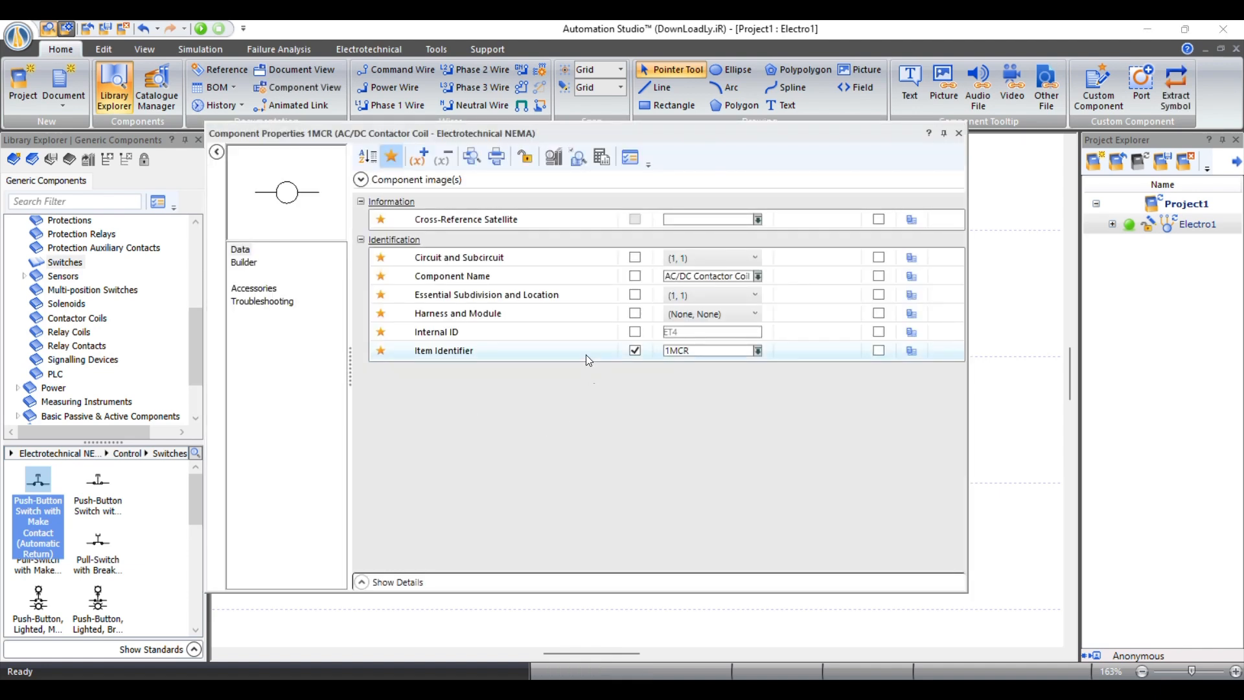
pyautogui.click(244, 263)
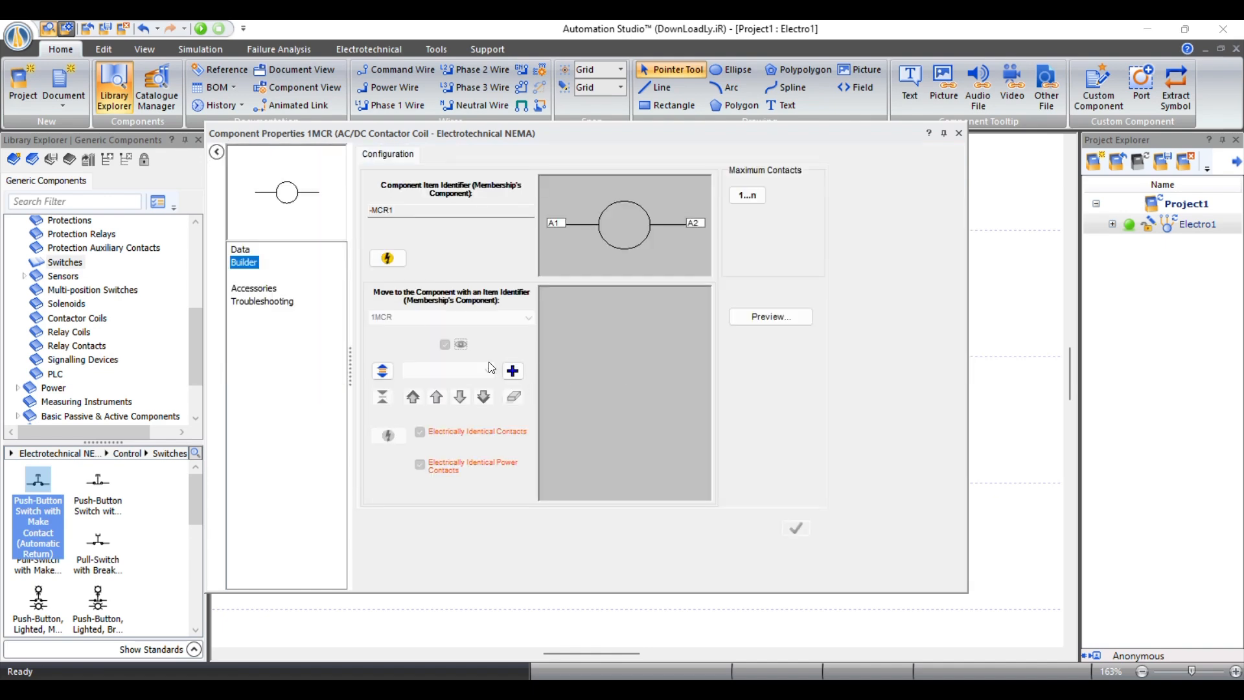
pyautogui.click(512, 371)
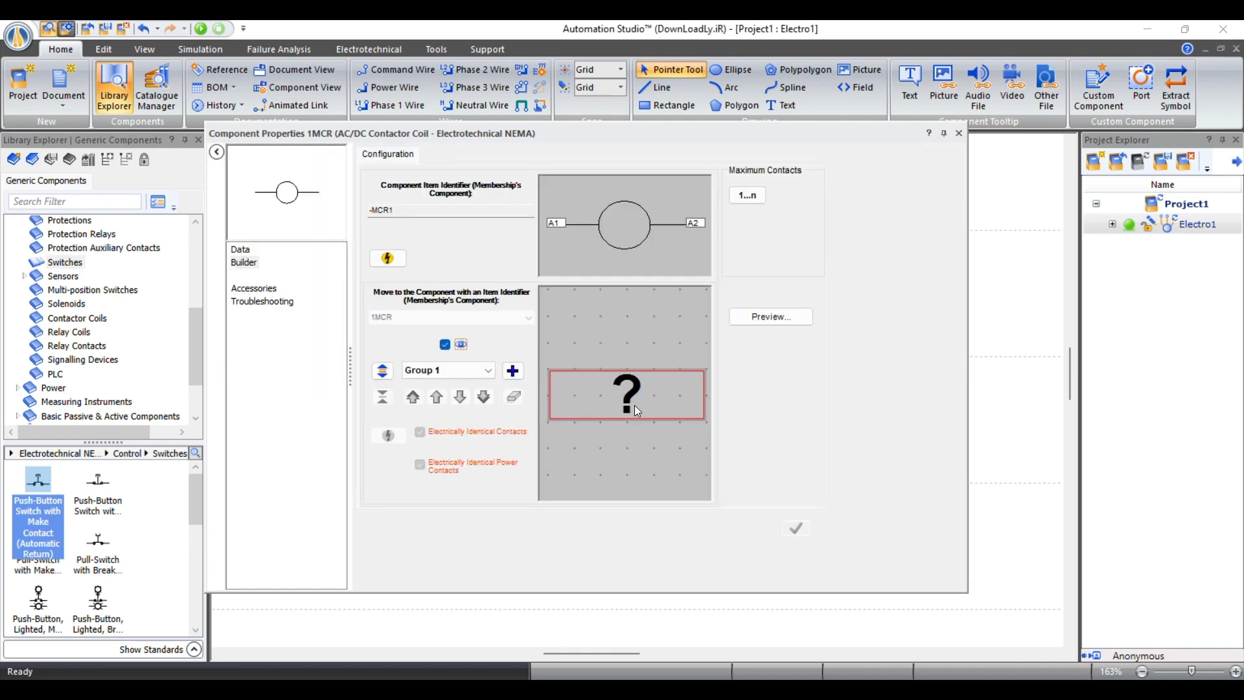
pyautogui.click(637, 411)
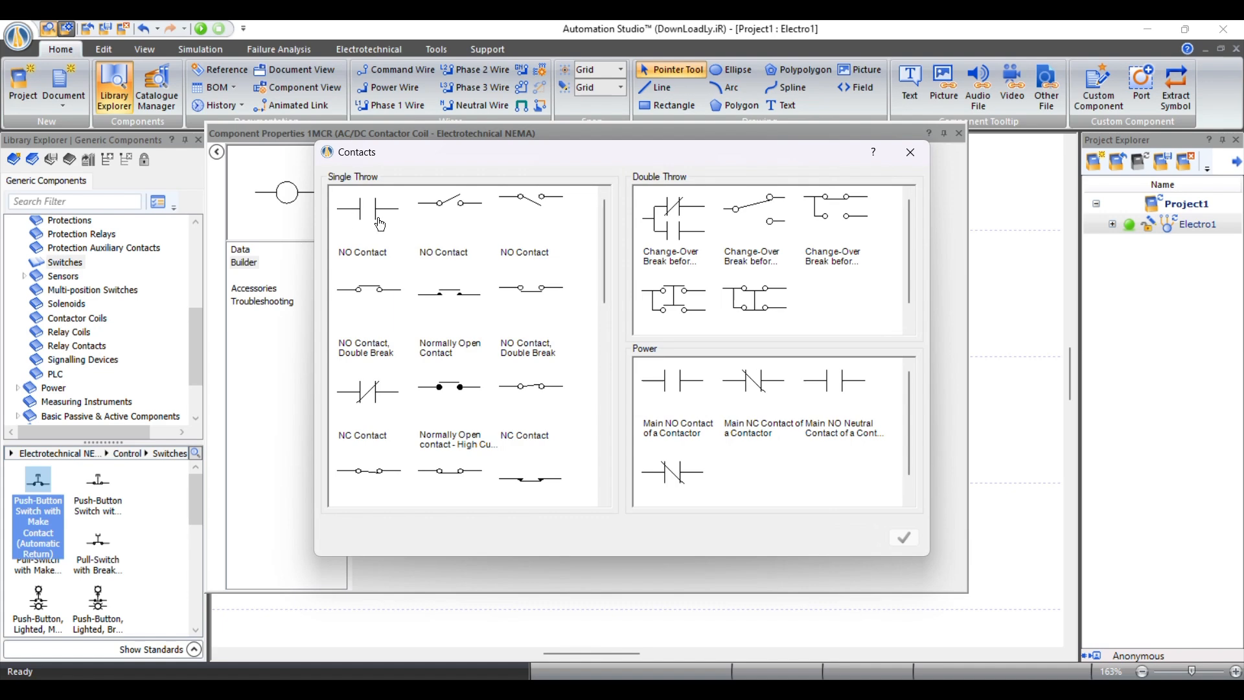
pyautogui.doubleClick(380, 224)
pyautogui.click(803, 532)
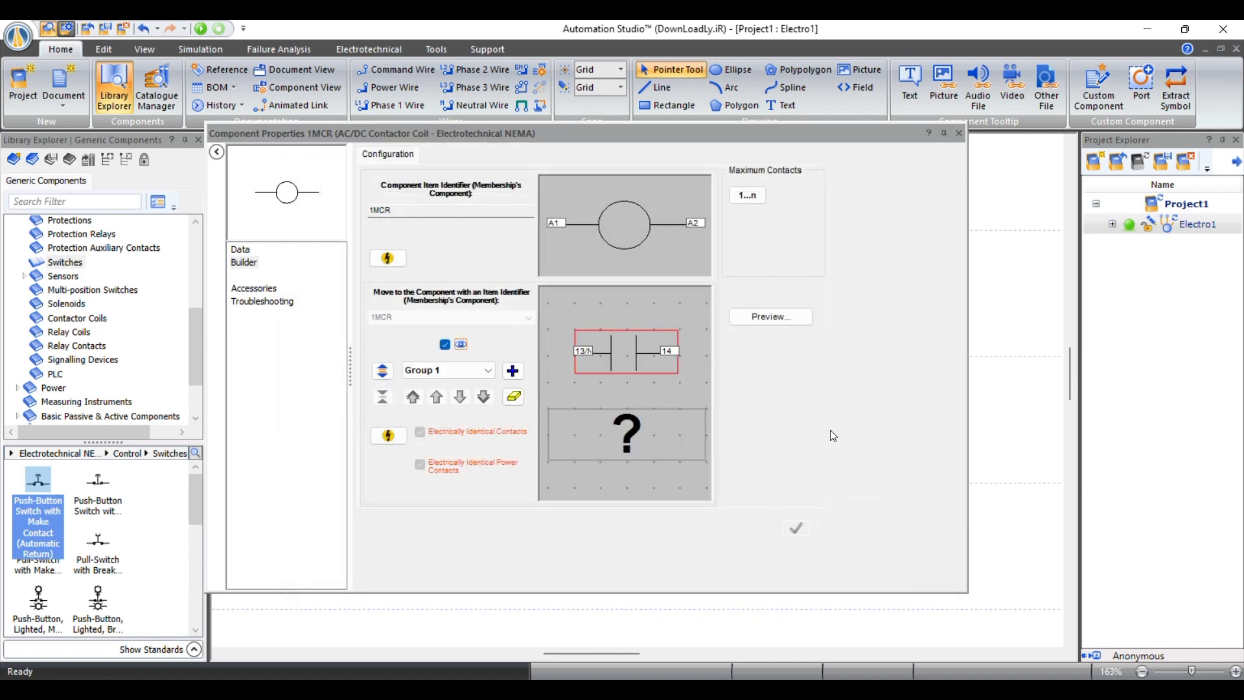
pyautogui.click(959, 134)
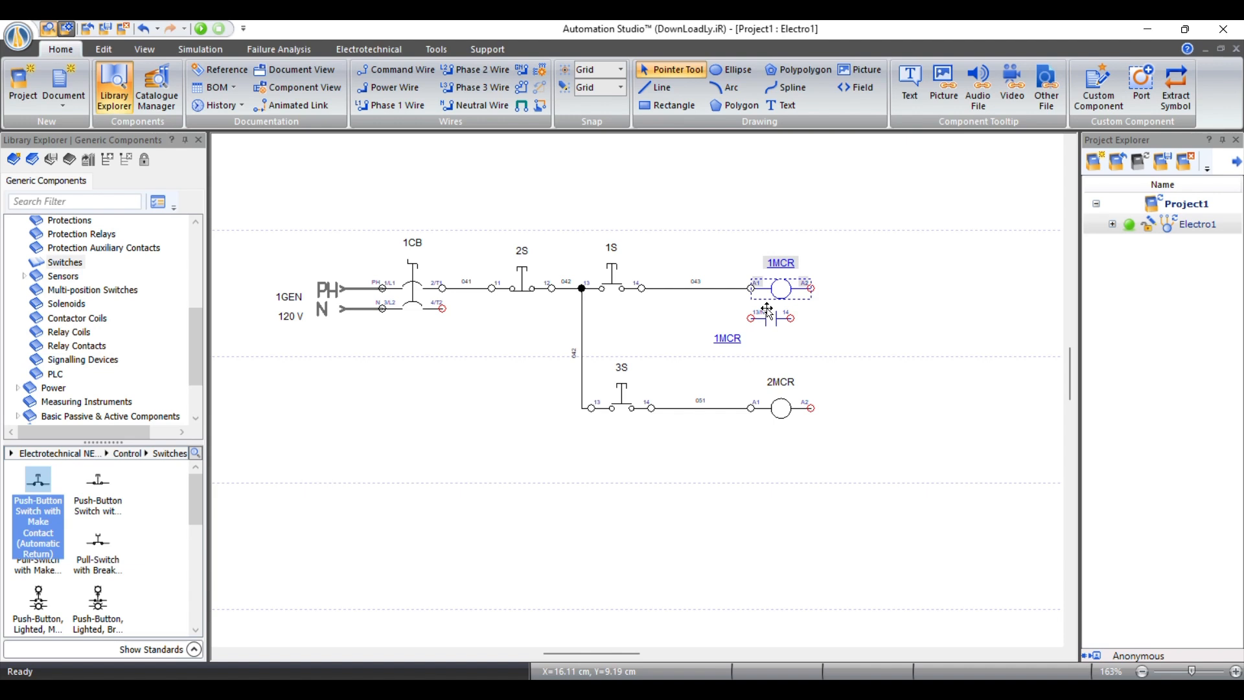
pyautogui.moveTo(768, 311); pyautogui.dragTo(599, 222)
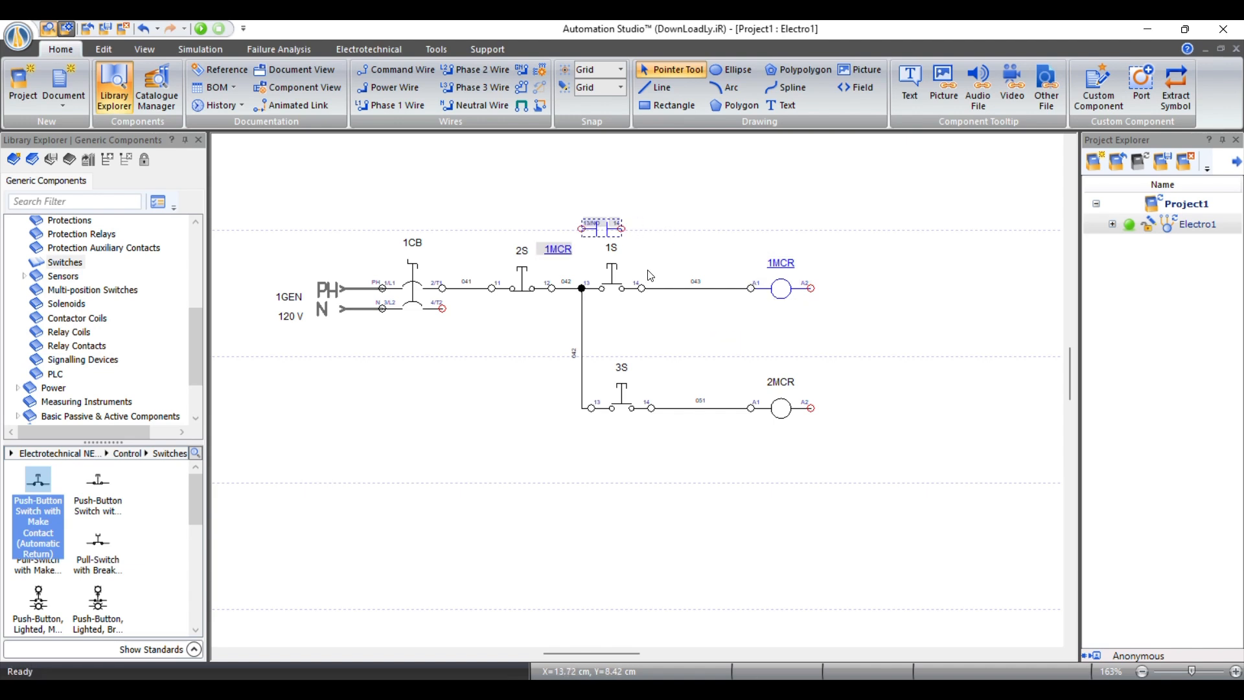
# Add a normally closed contact to coil 2MCR and join it in series ahead of the 1MCR contact above push-button 1S
pyautogui.click(783, 408)
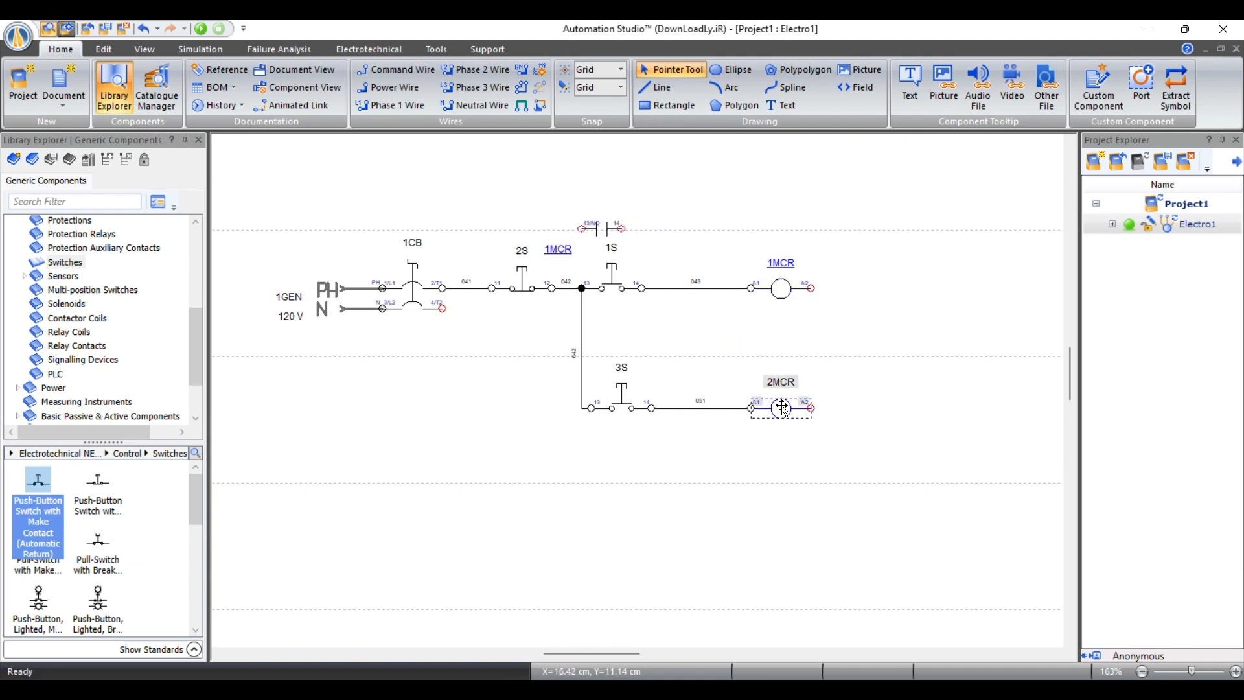
pyautogui.doubleClick(783, 408)
pyautogui.click(513, 372)
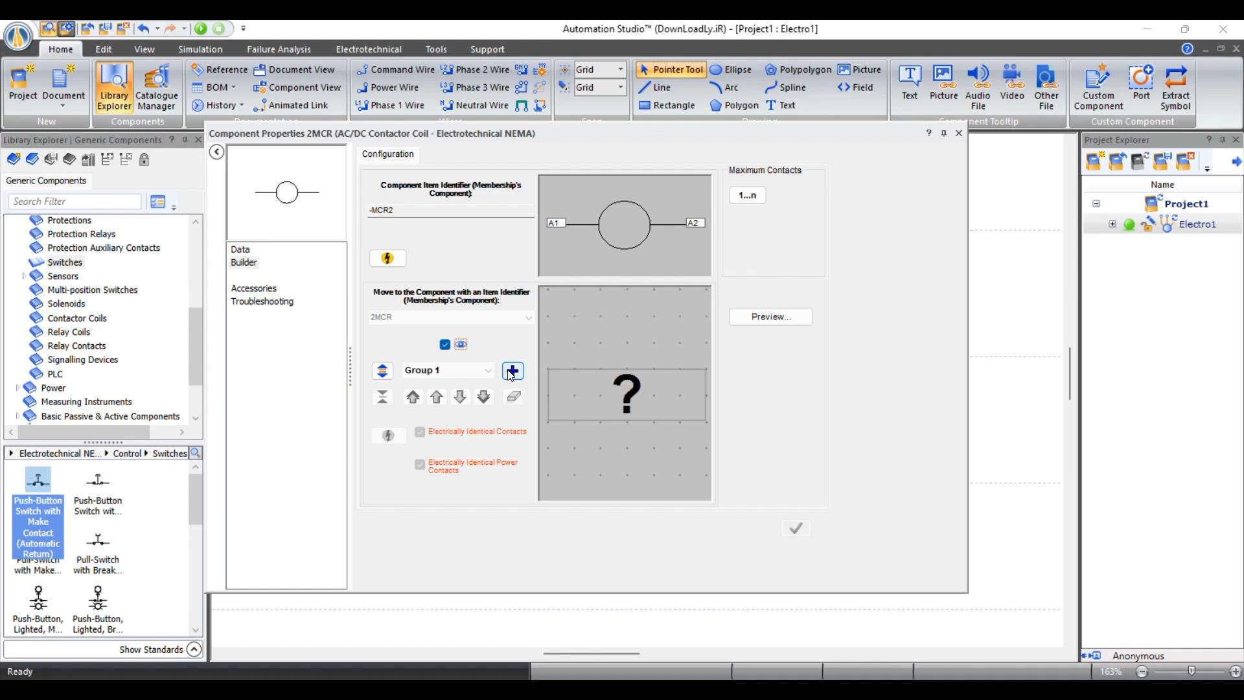
pyautogui.click(595, 389)
pyautogui.doubleClick(366, 392)
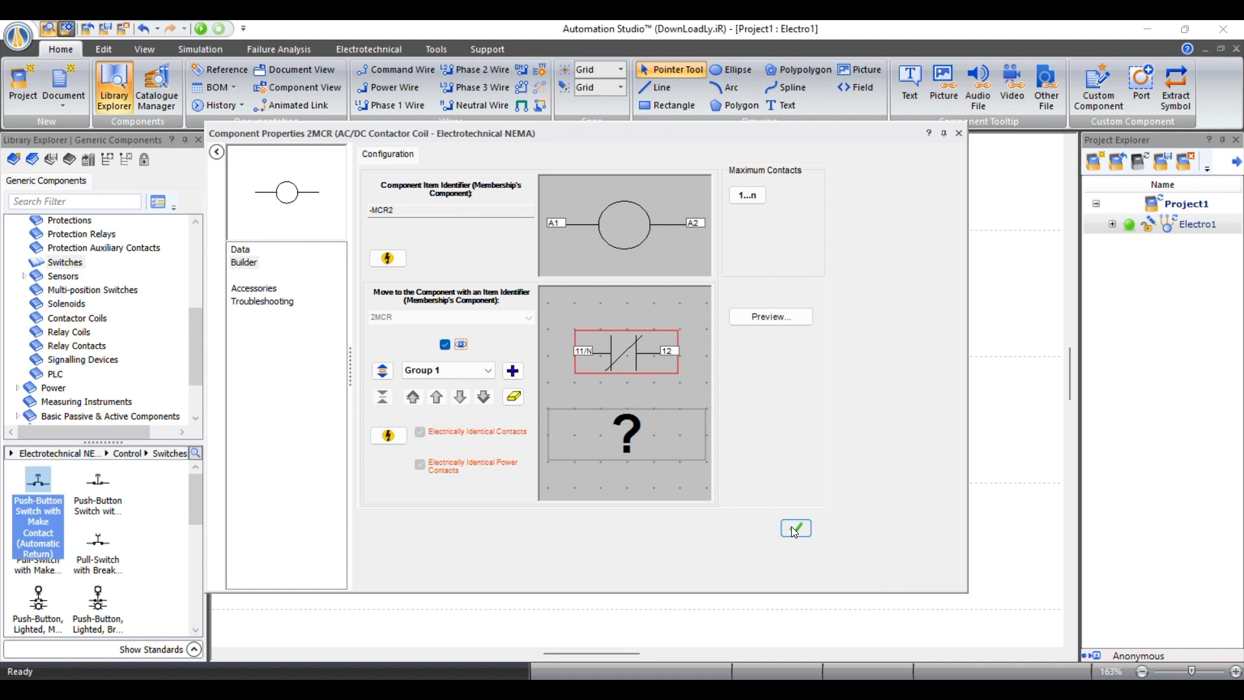
pyautogui.click(795, 529)
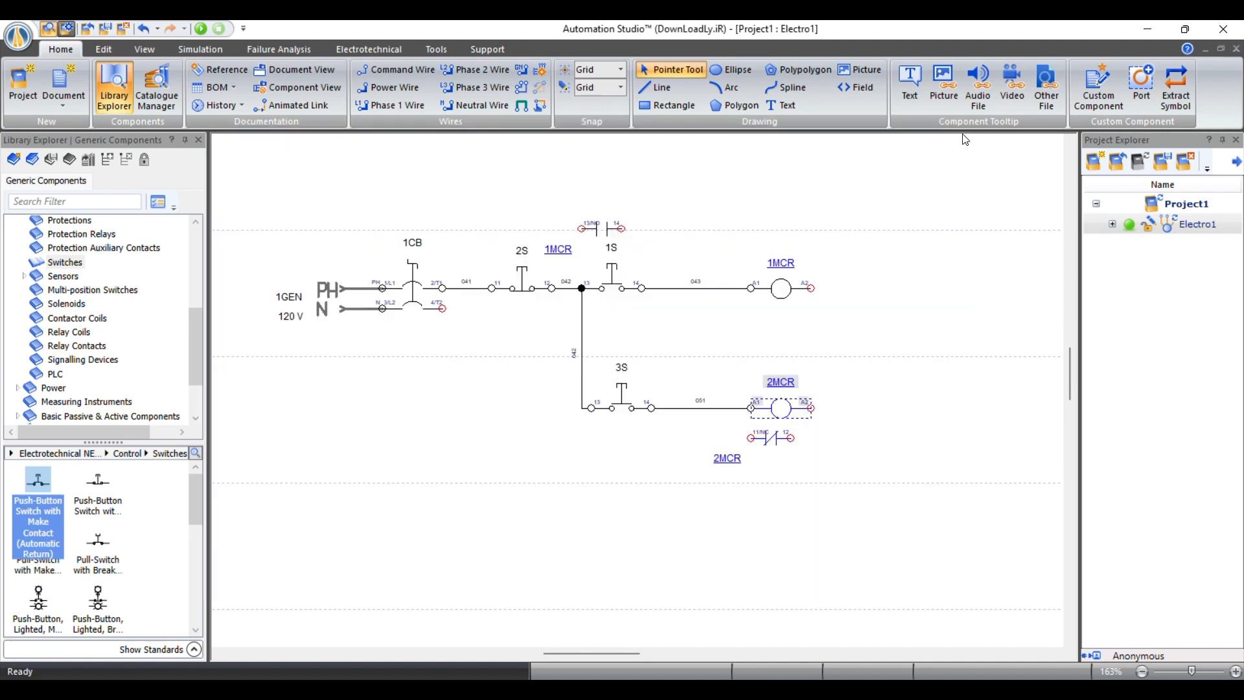
pyautogui.moveTo(767, 428); pyautogui.dragTo(630, 238)
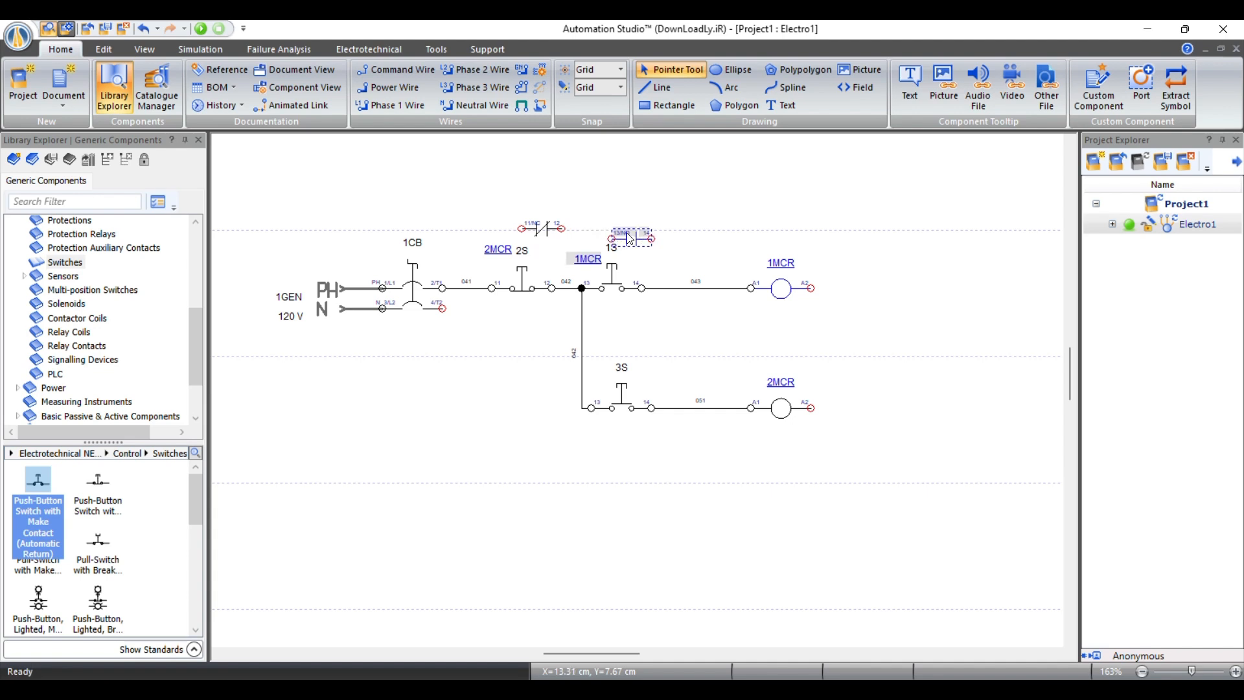
pyautogui.moveTo(539, 228); pyautogui.dragTo(583, 240)
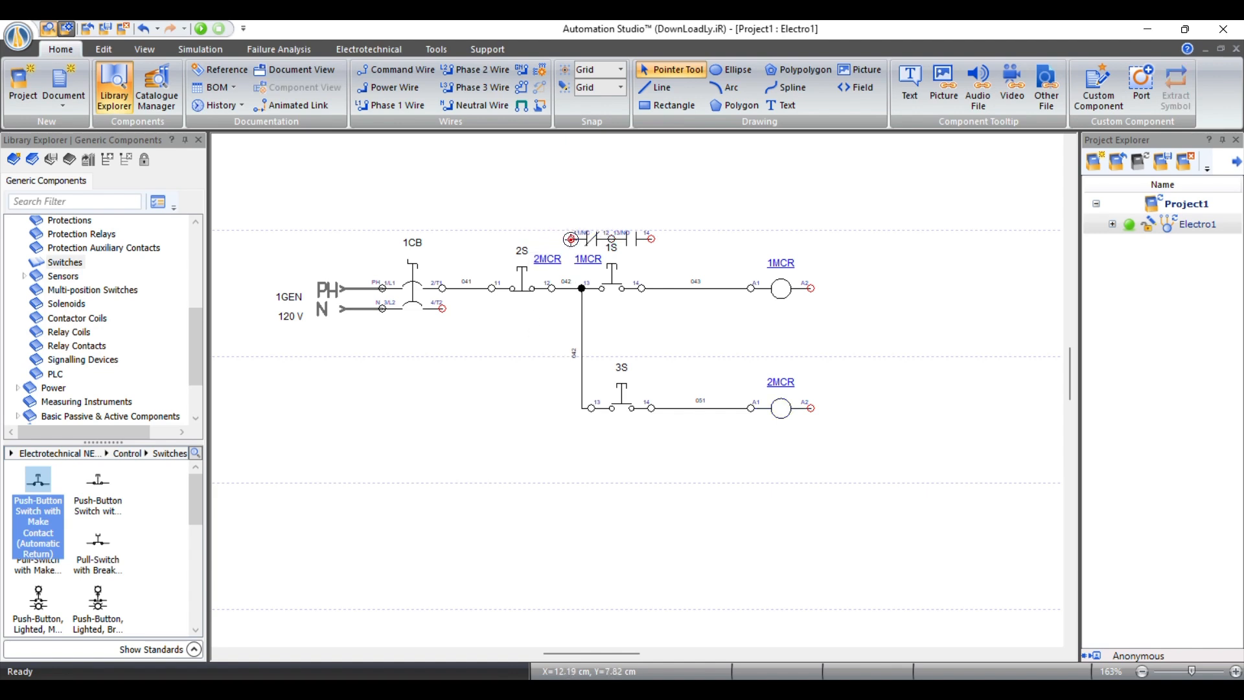
# Wire the 2MCR and 1MCR series contacts in parallel with push-button 1S, from its supply node to the input of coil 1MCR
pyautogui.moveTo(571, 239); pyautogui.dragTo(581, 287)
pyautogui.rightClick(565, 299)
pyautogui.click(766, 186)
pyautogui.moveTo(652, 239)
pyautogui.mouseDown()
pyautogui.moveTo(745, 264)
pyautogui.moveTo(750, 291)
pyautogui.mouseUp()
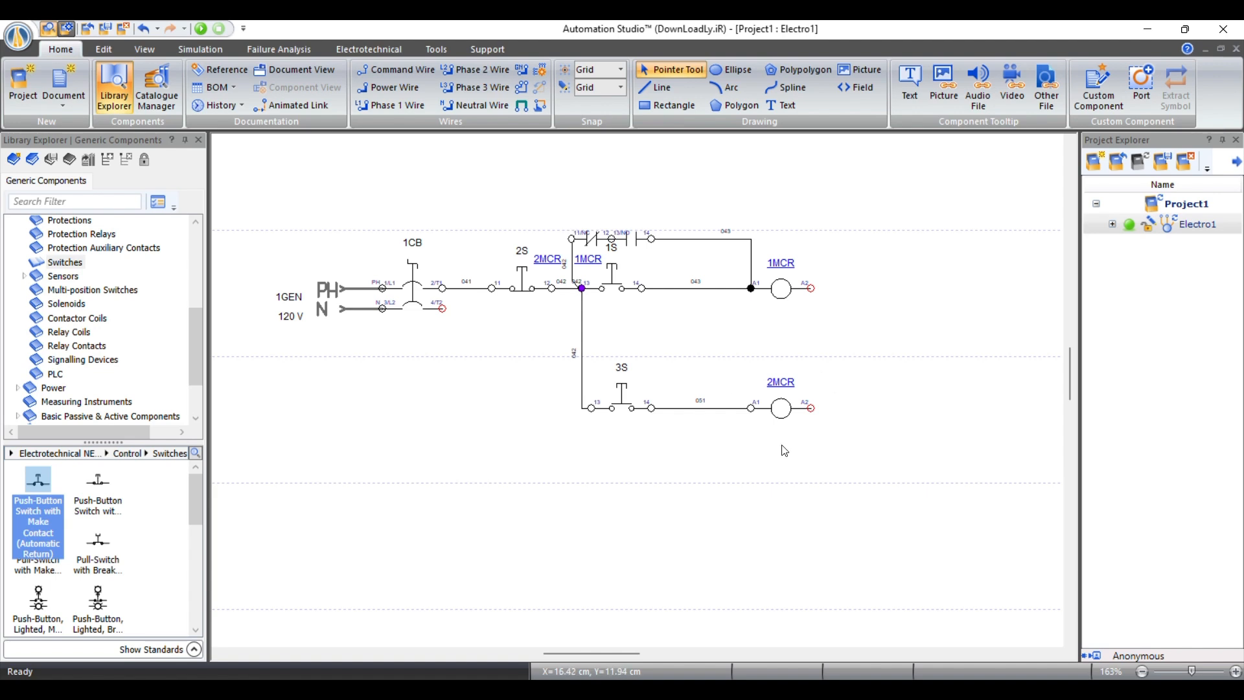
# Add a normally open contact in a new group, Group 2, to coil 2MCR and place the contact below push-button 3S
pyautogui.doubleClick(781, 403)
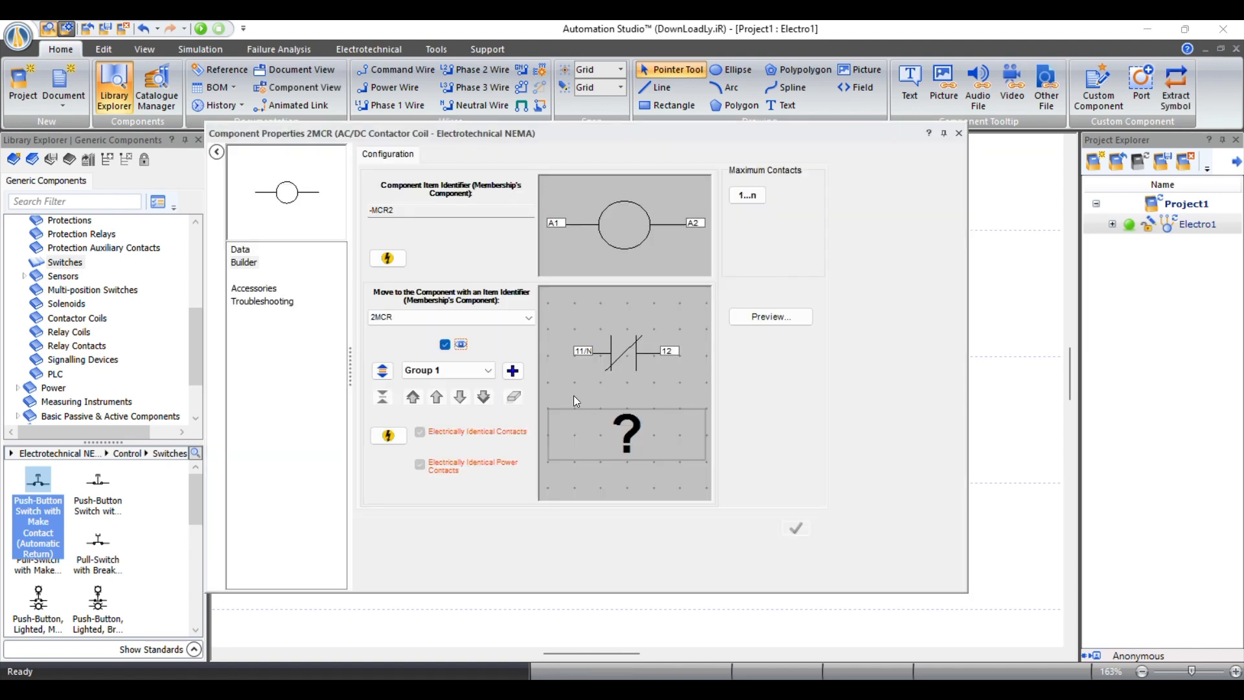
pyautogui.click(513, 371)
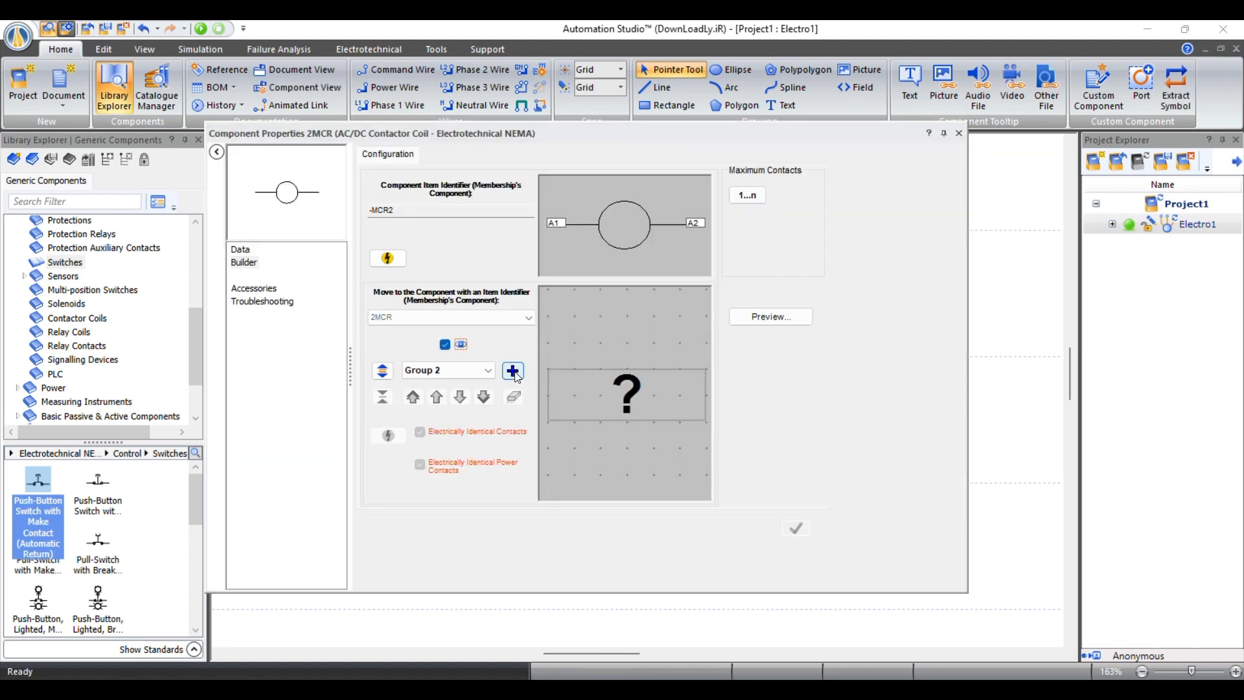
pyautogui.doubleClick(600, 391)
pyautogui.doubleClick(366, 207)
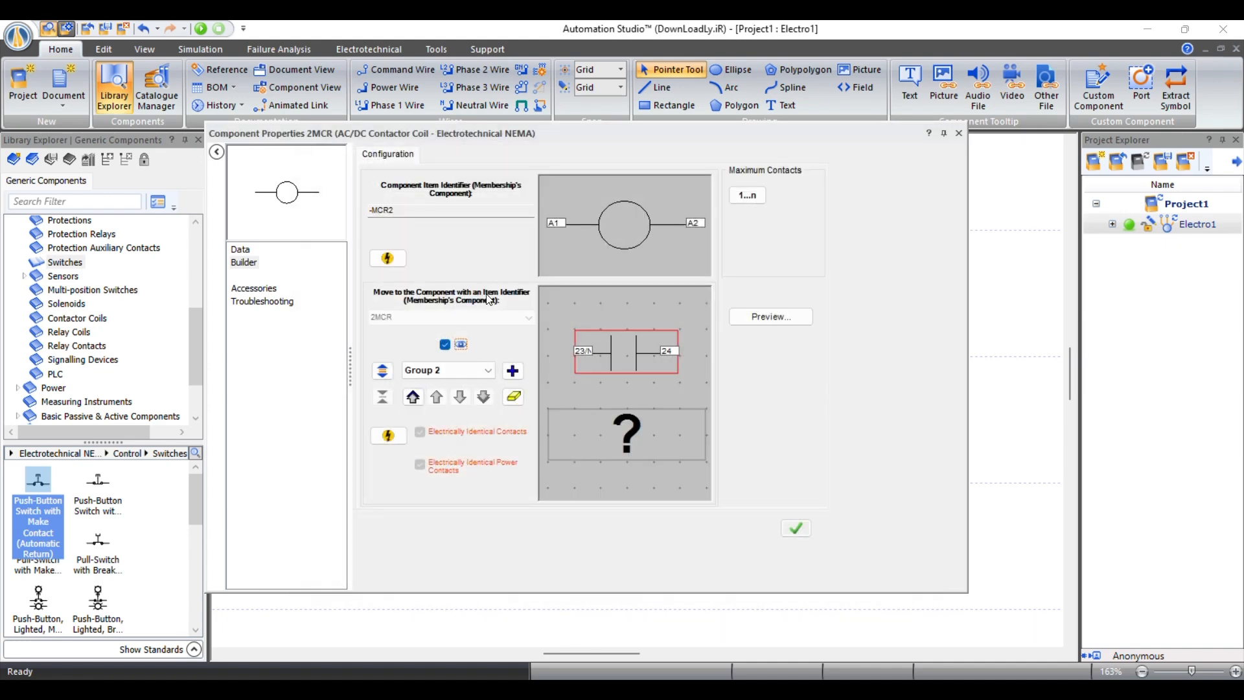
pyautogui.click(788, 532)
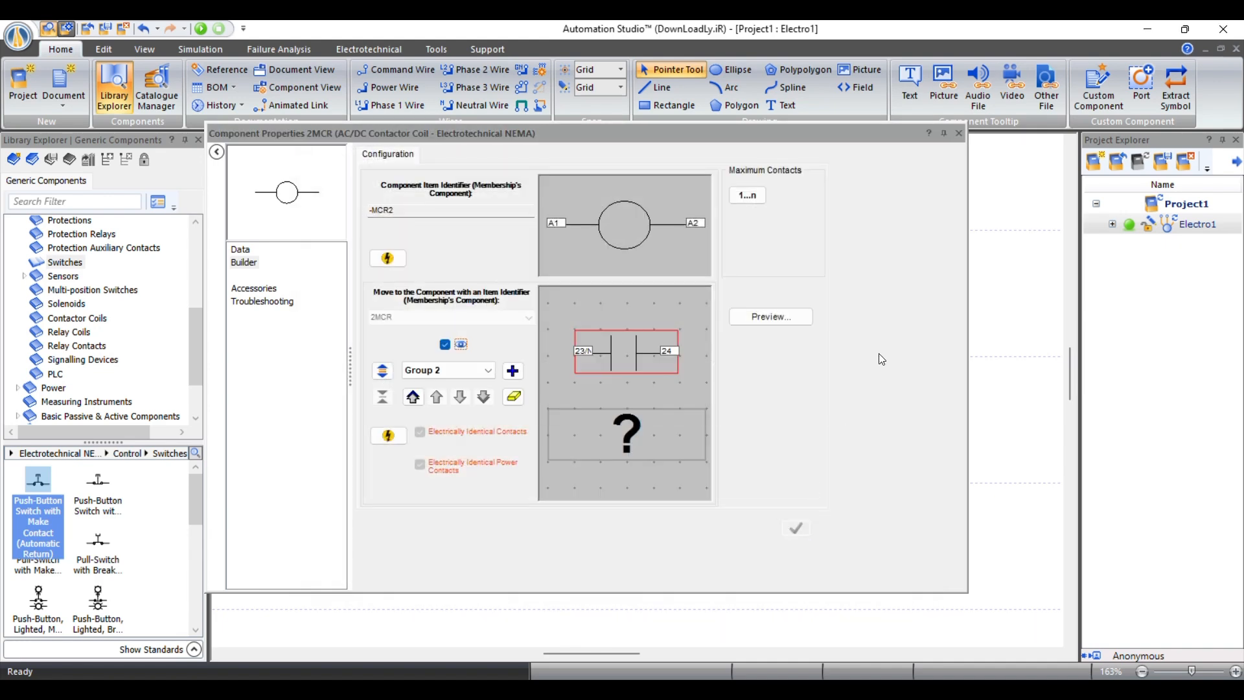
pyautogui.click(959, 133)
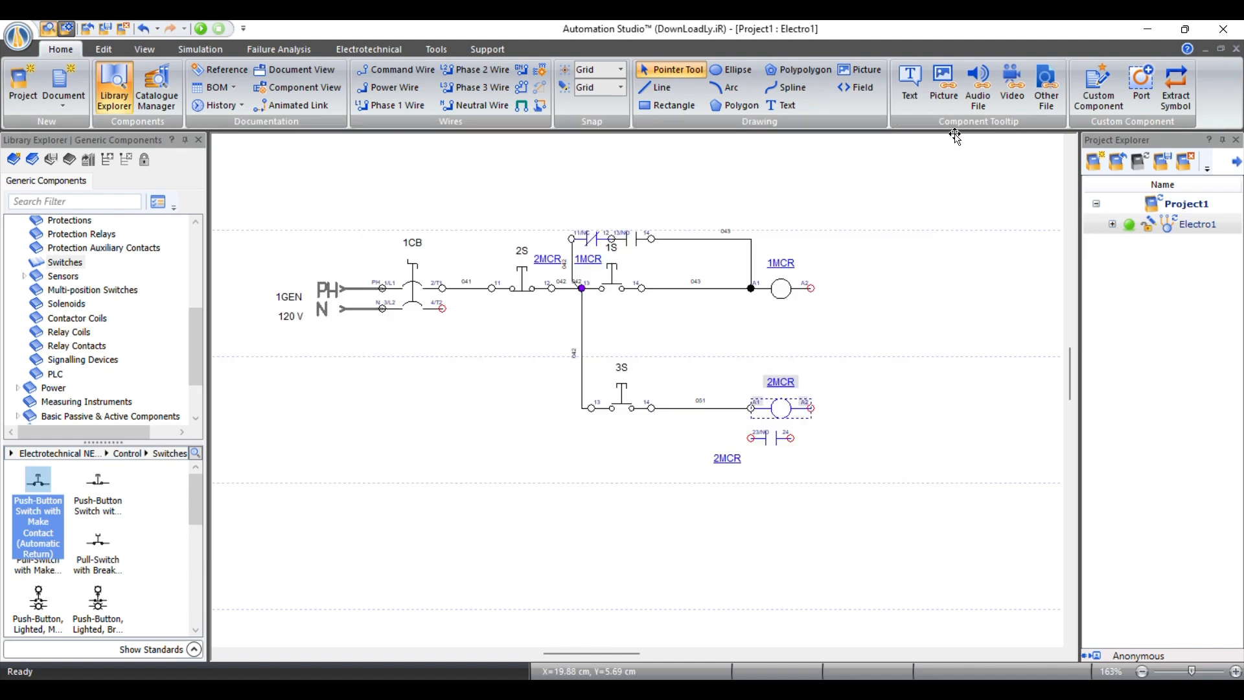
pyautogui.moveTo(771, 439); pyautogui.dragTo(607, 457)
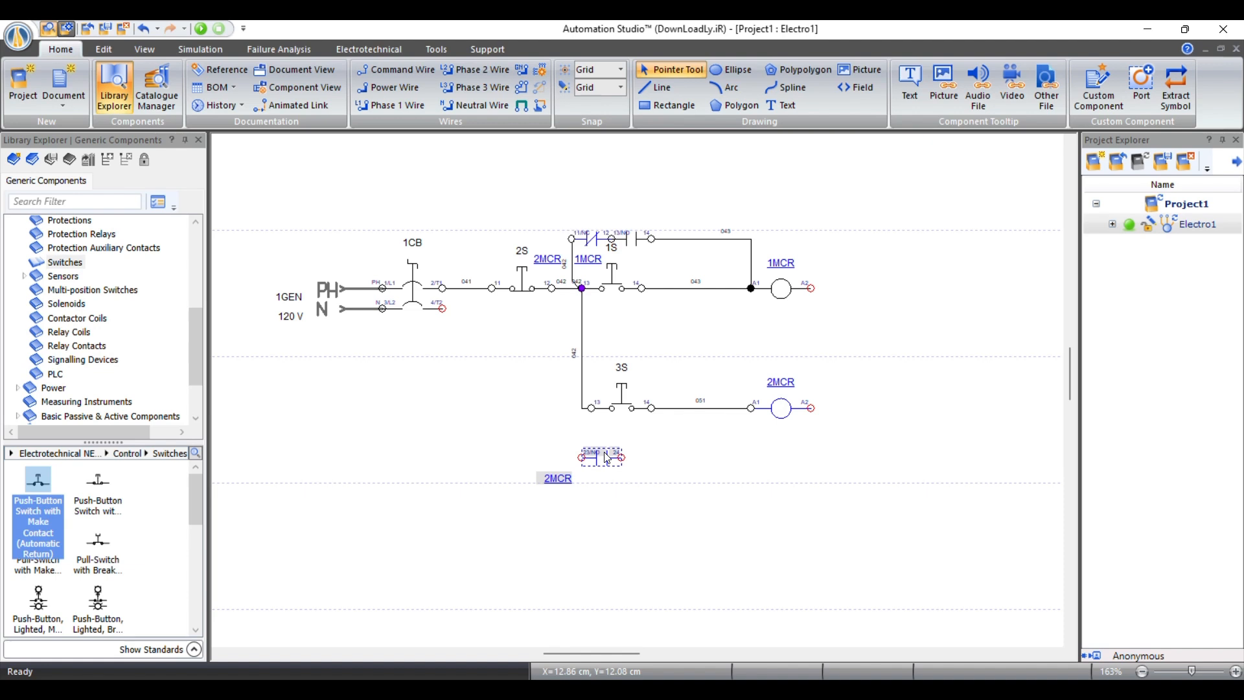
# Add a normally closed contact in Group 2 to coil 1MCR and join it in series after the 2MCR contact below push-button 3S
pyautogui.doubleClick(784, 291)
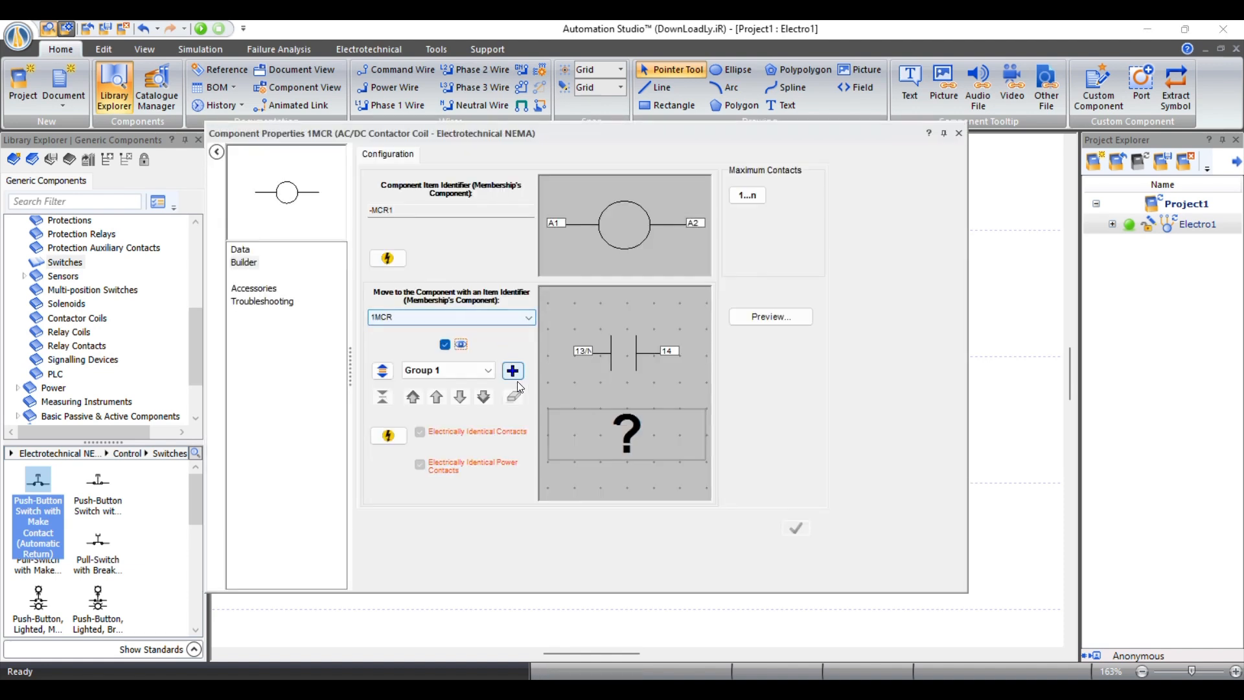
pyautogui.click(546, 388)
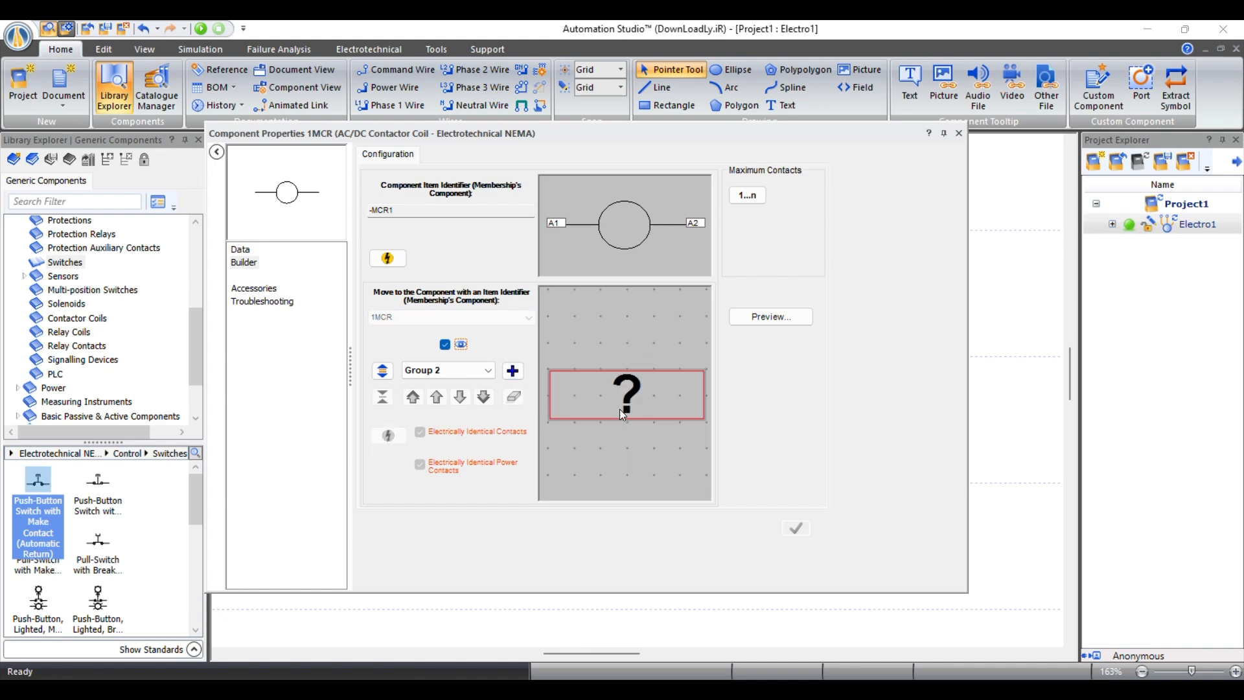
pyautogui.doubleClick(620, 415)
pyautogui.doubleClick(359, 393)
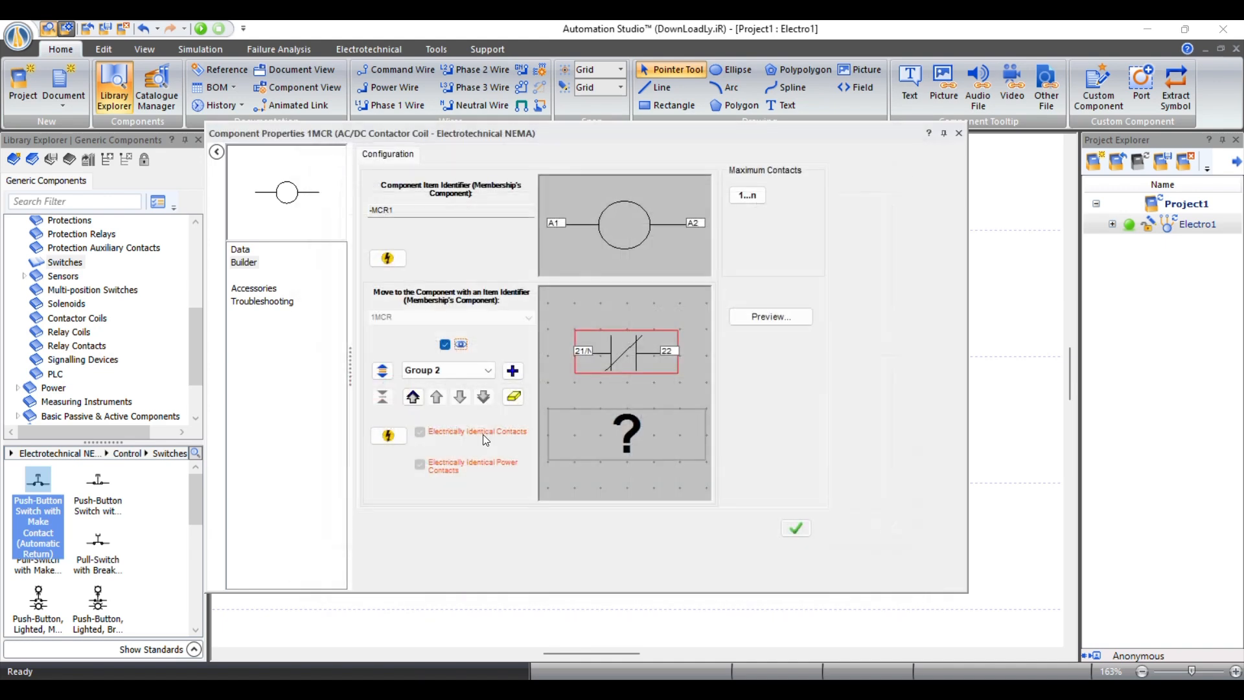
pyautogui.click(797, 529)
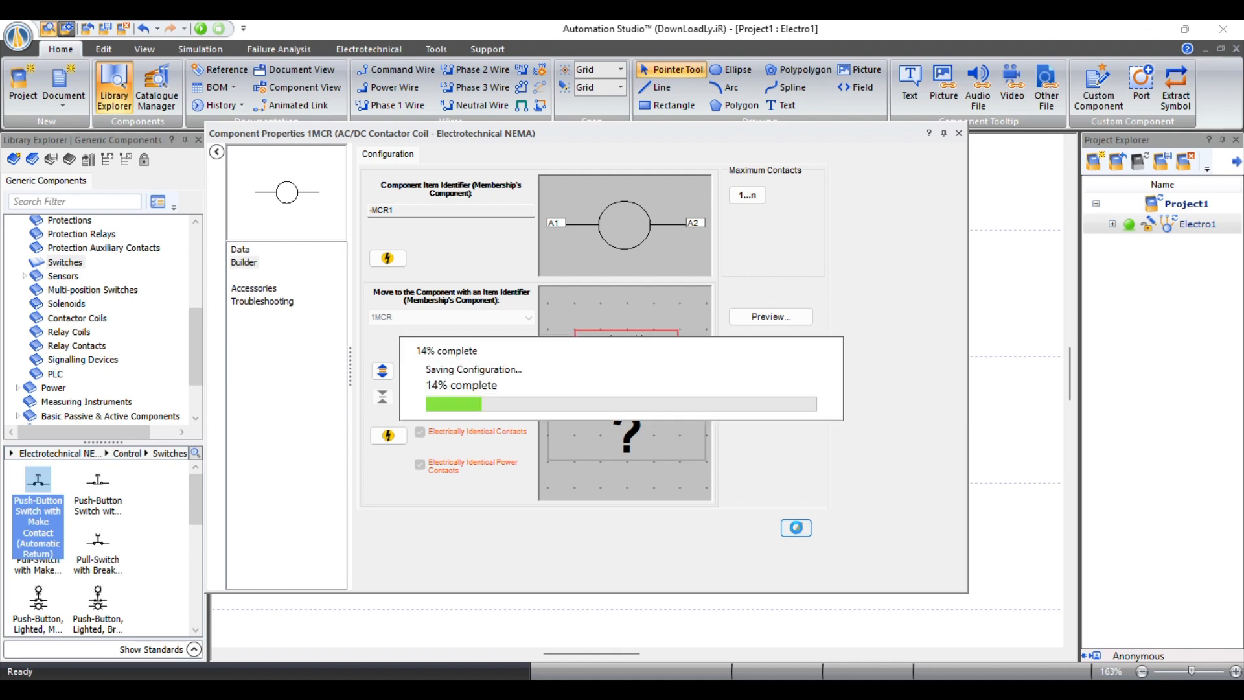
pyautogui.click(959, 134)
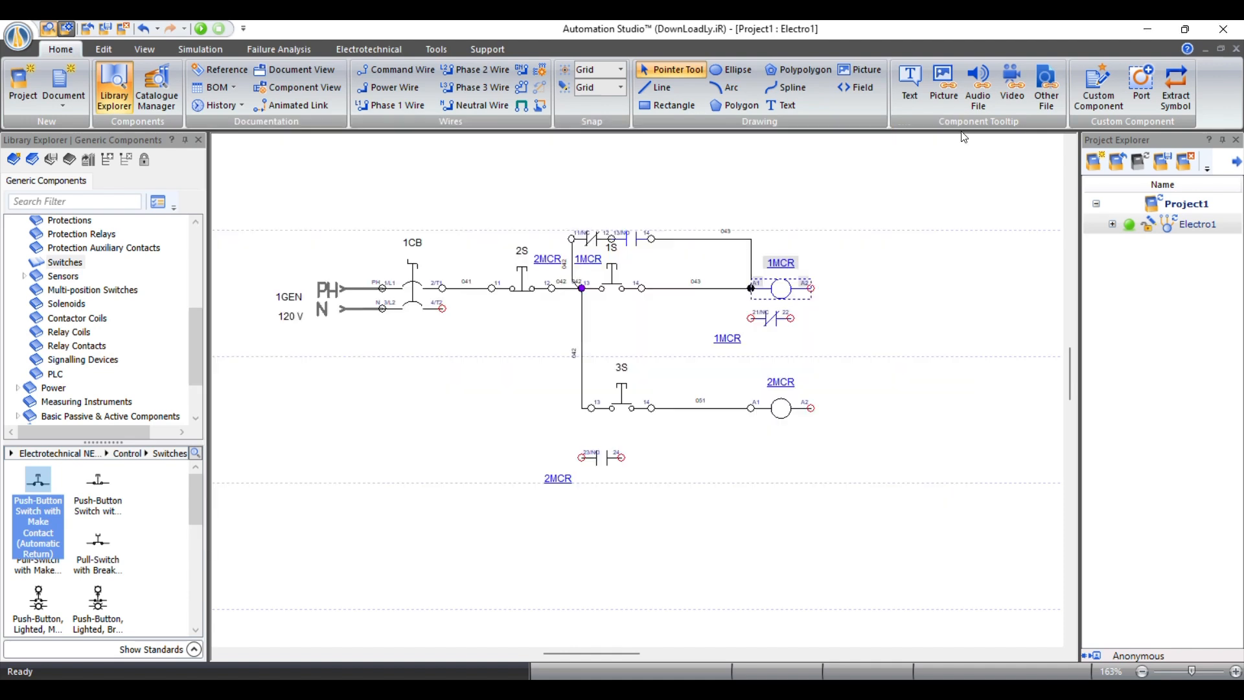
pyautogui.moveTo(771, 320); pyautogui.dragTo(648, 469)
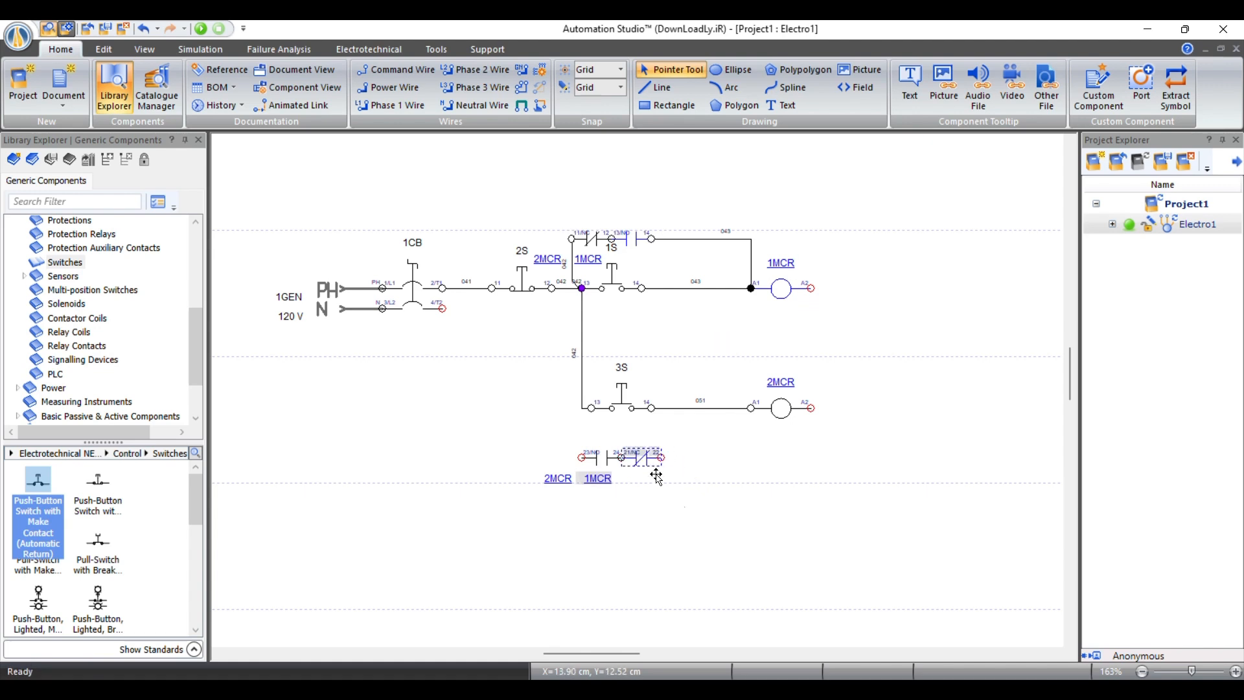
pyautogui.click(685, 501)
# Wire the 2MCR and 1MCR series contacts in parallel with push-button 3S, from its supply line to the input of coil 2MCR
pyautogui.click(661, 458)
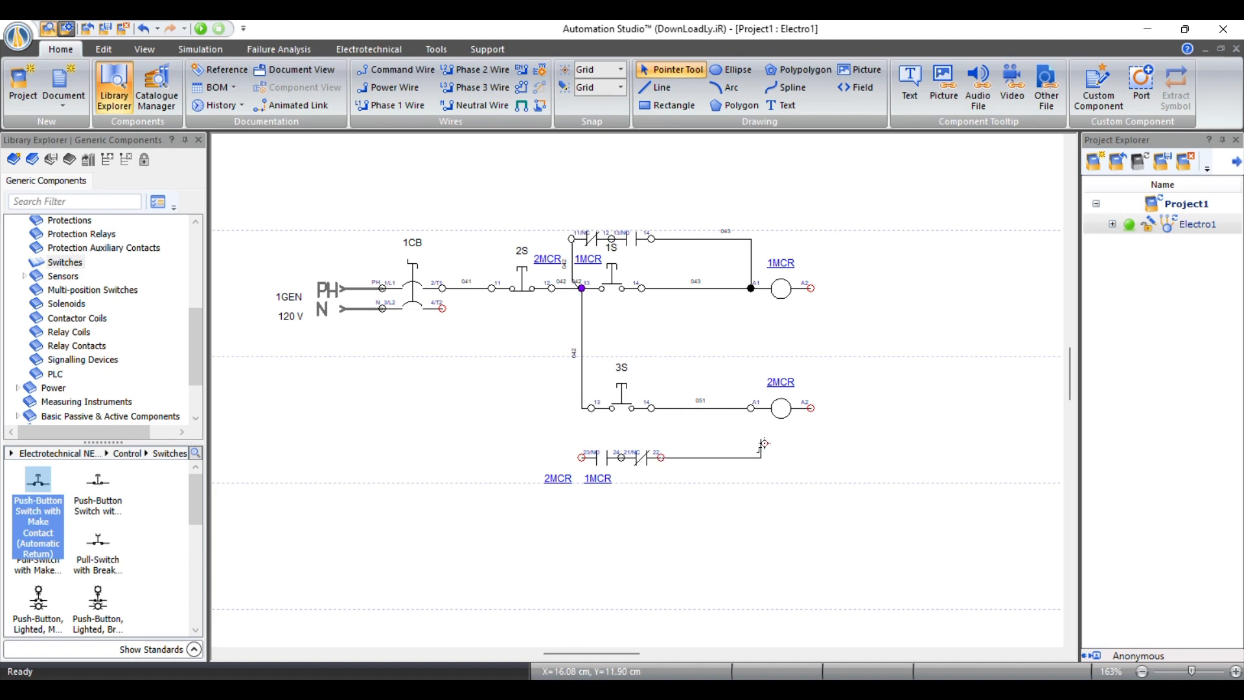
pyautogui.click(752, 408)
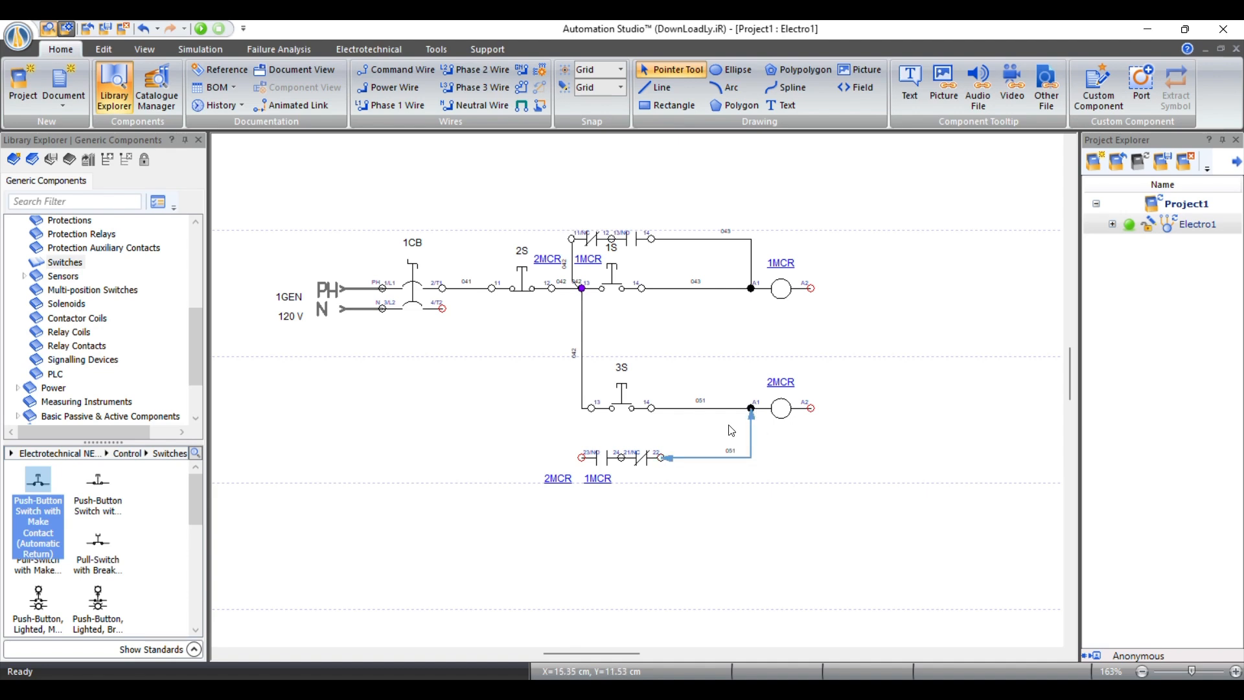
pyautogui.click(581, 456)
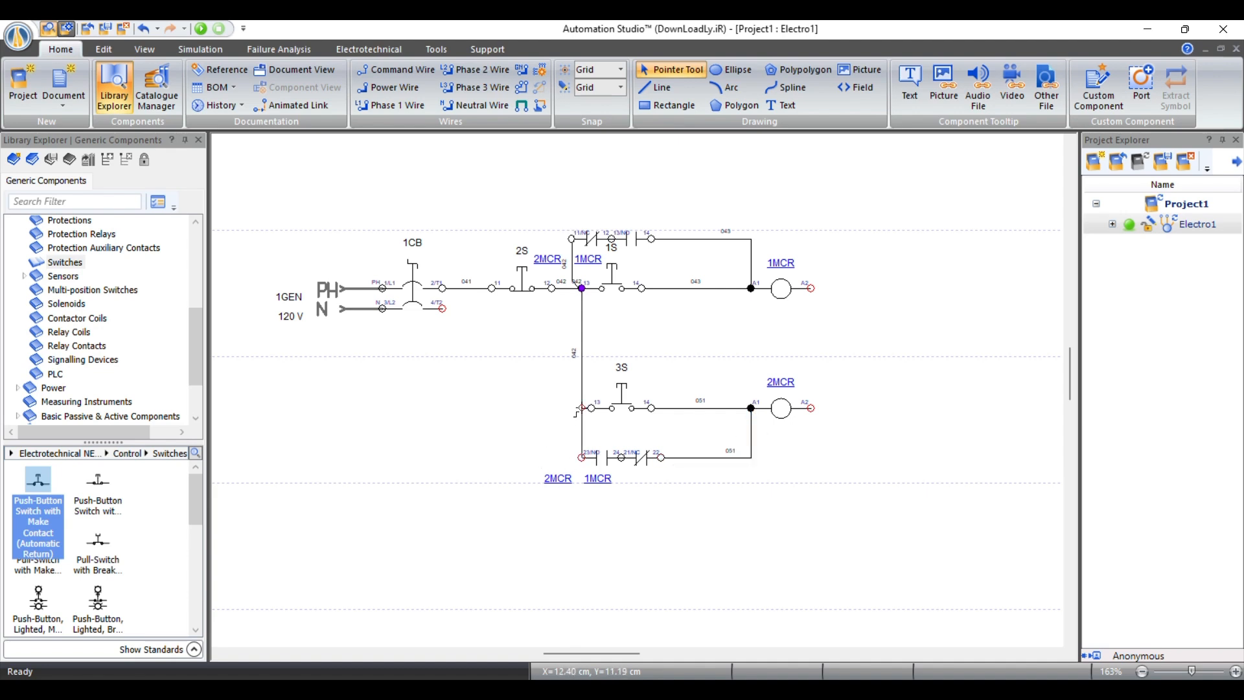
pyautogui.click(582, 408)
# Wire the neutral output of breaker 1CB beneath the circuit to terminal A2 of coil 2MCR and on to A2 of coil 1MCR
pyautogui.click(443, 308)
pyautogui.click(810, 498)
pyautogui.click(810, 407)
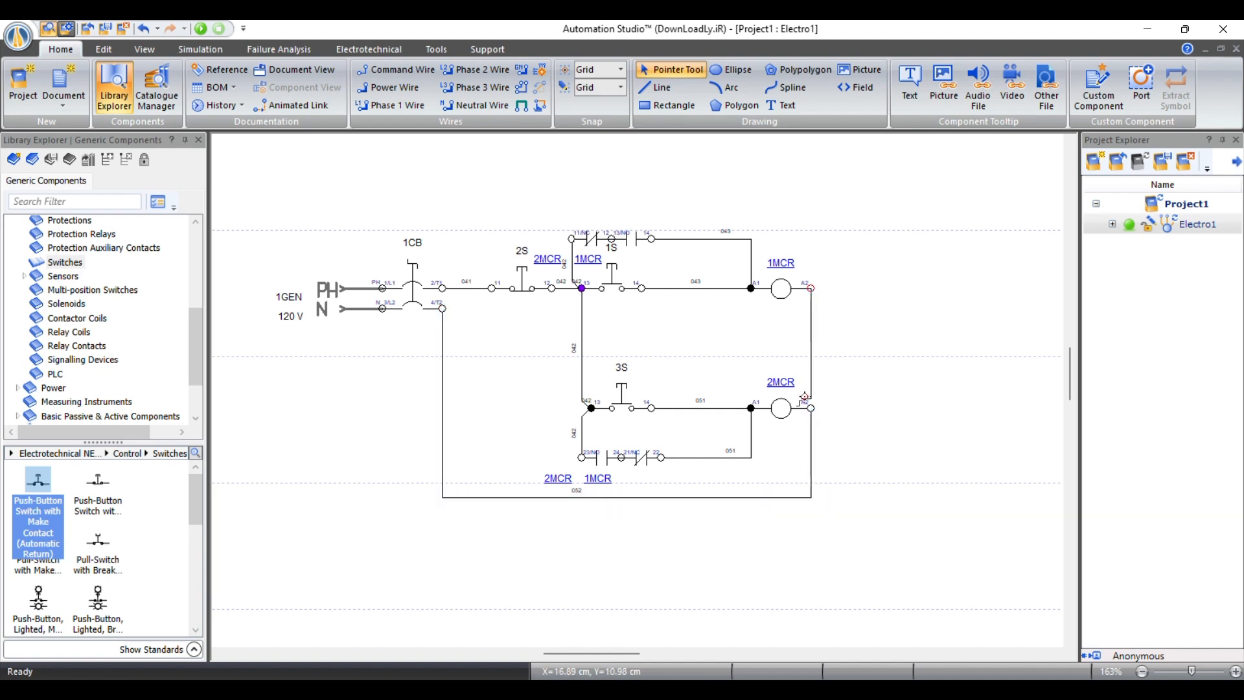
pyautogui.moveTo(811, 409); pyautogui.dragTo(811, 288)
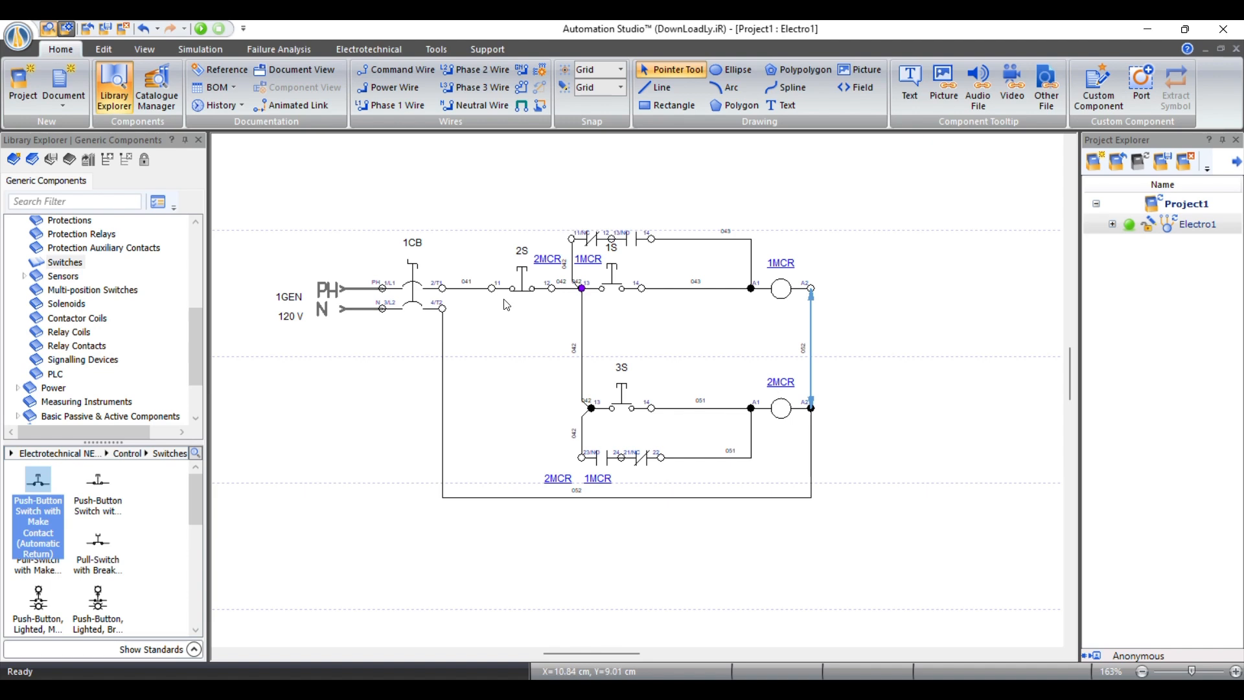
# Simulate the circuit with breaker 1CB closed, actuating push-buttons 1S, 3S and 1S again in that order
pyautogui.click(201, 30)
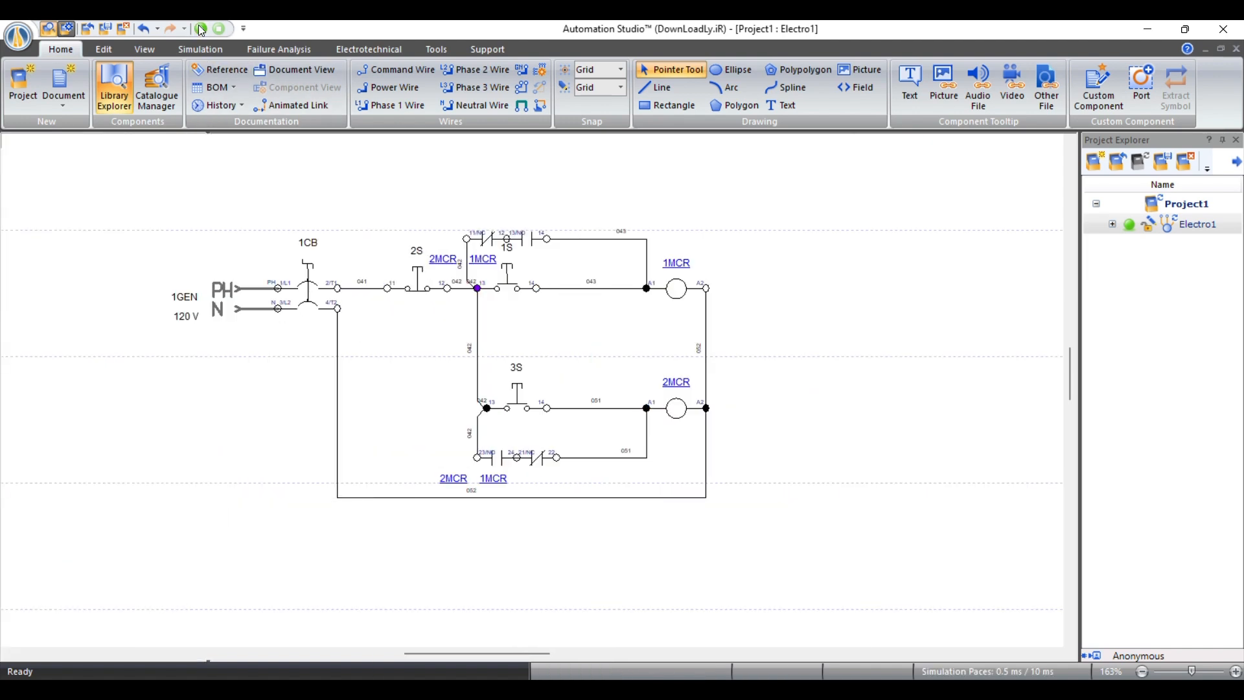
pyautogui.click(312, 301)
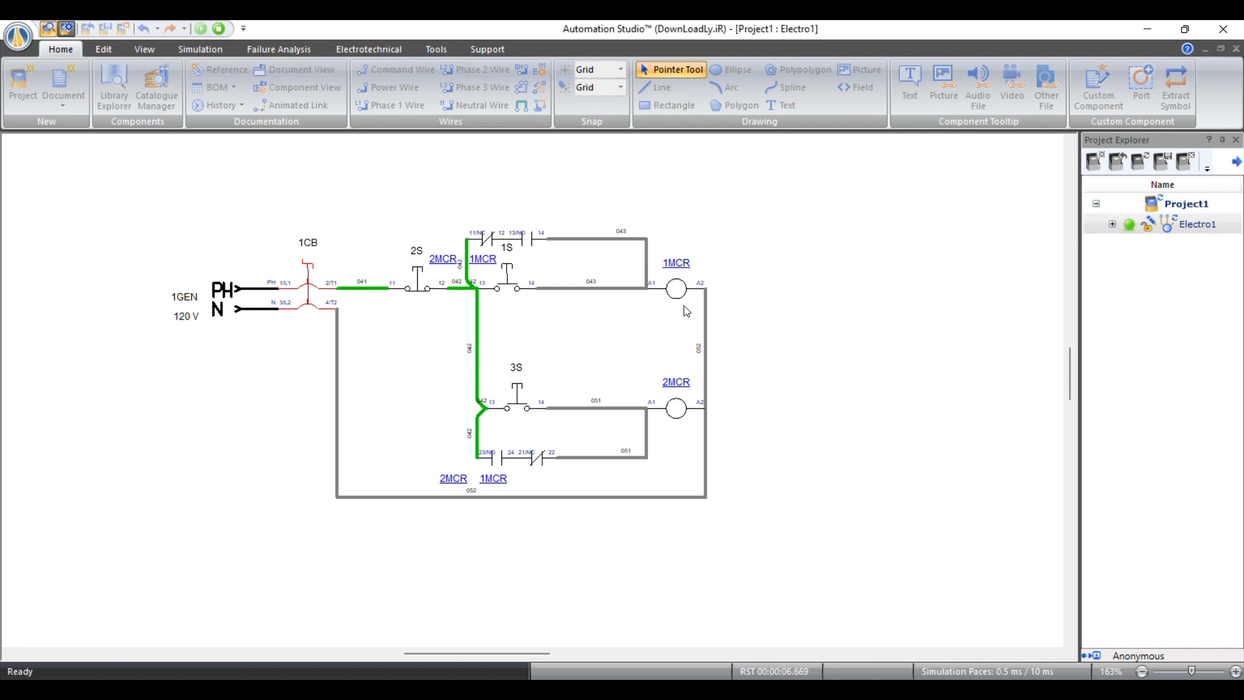
pyautogui.click(509, 292)
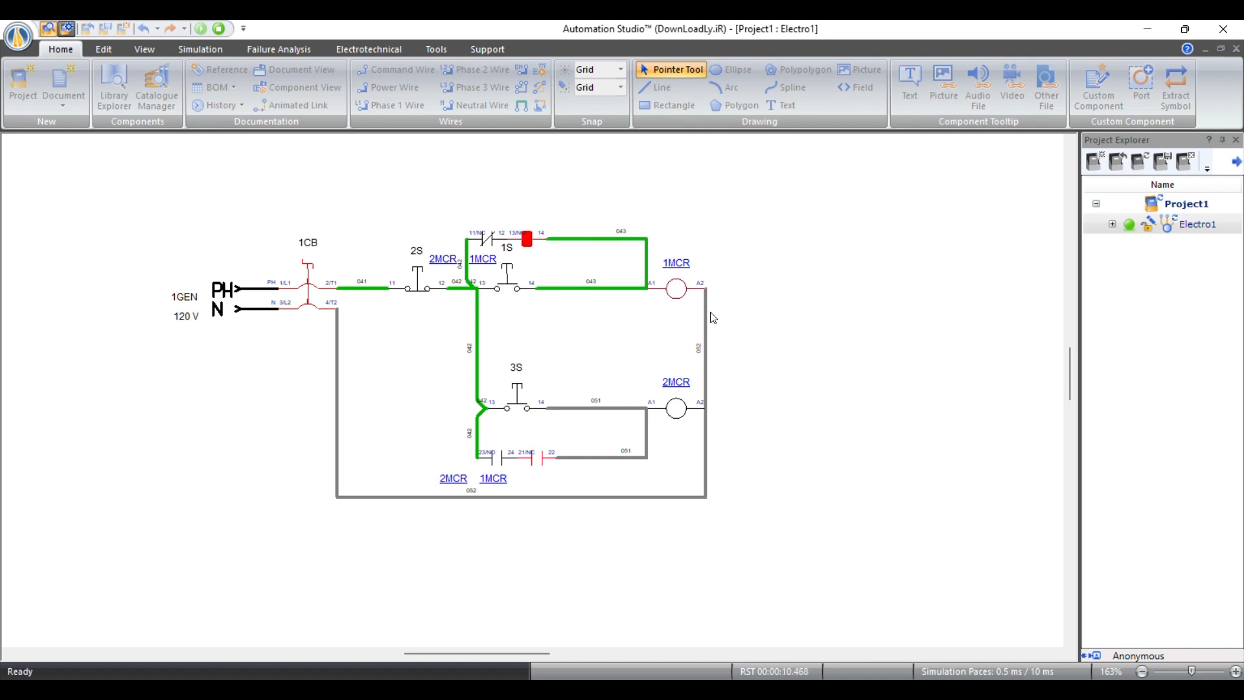
pyautogui.click(518, 408)
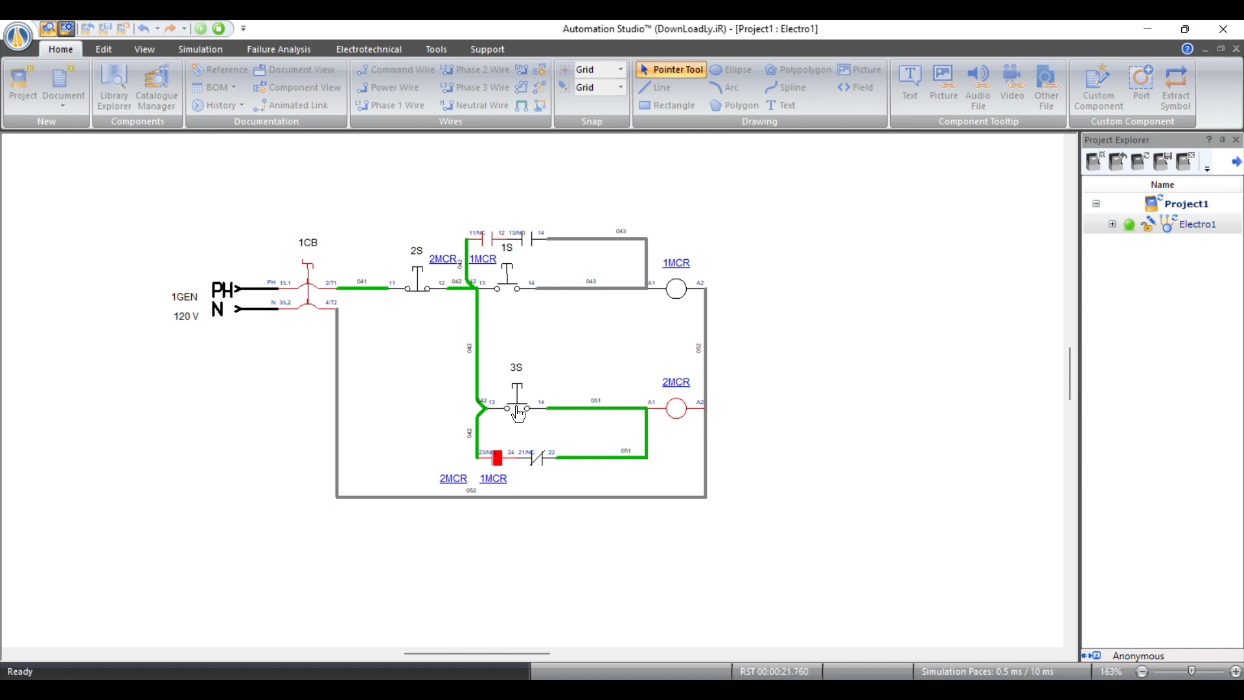
pyautogui.click(509, 288)
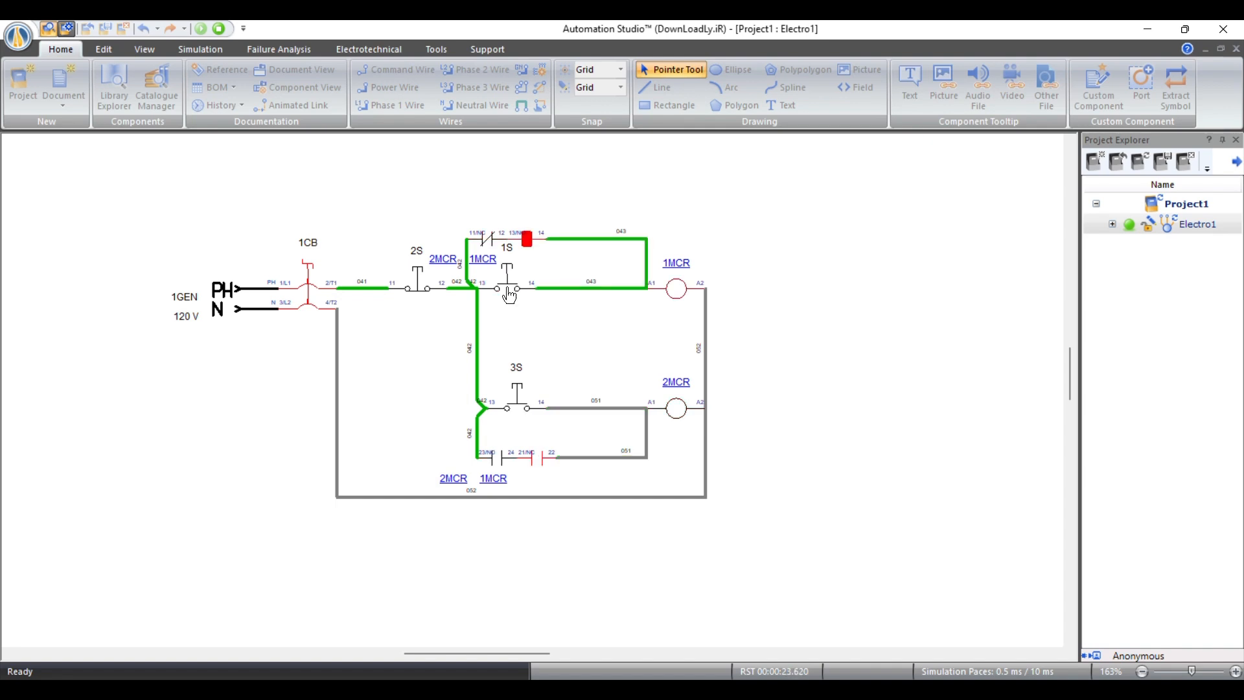